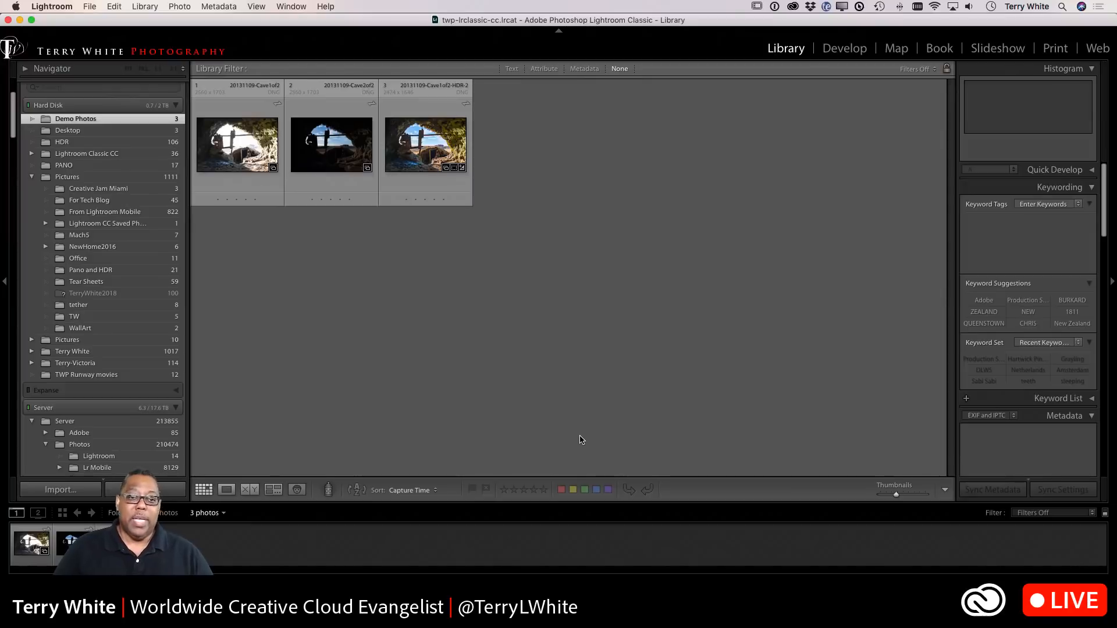
Start importing photos from the NIKON D810 card and set the import's Develop Settings to None
key("super+shift+i")
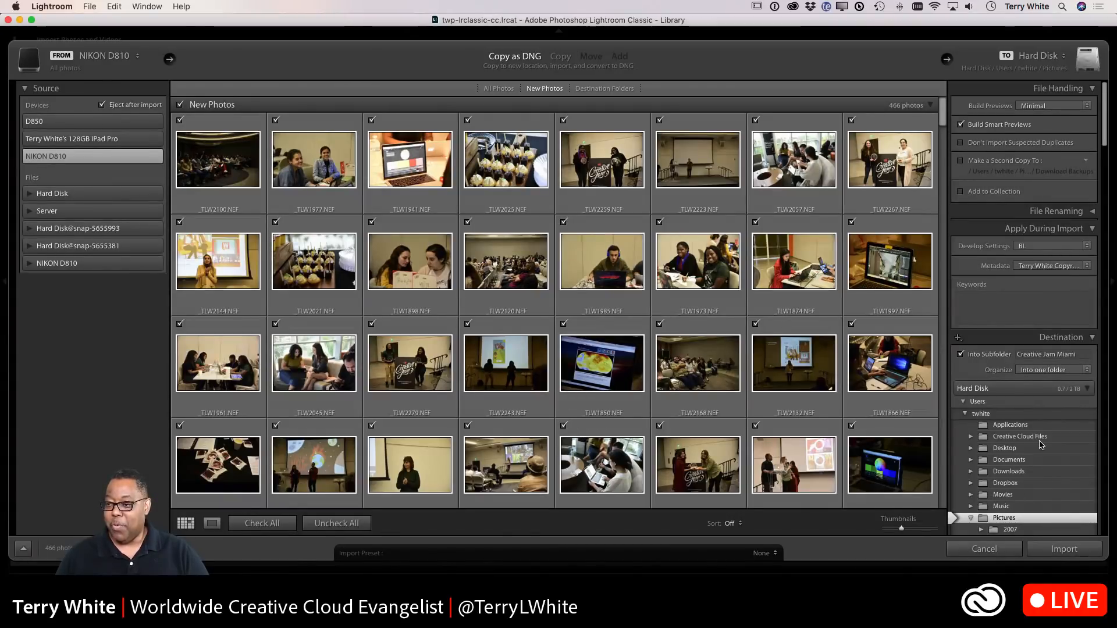
left_click(1054, 246)
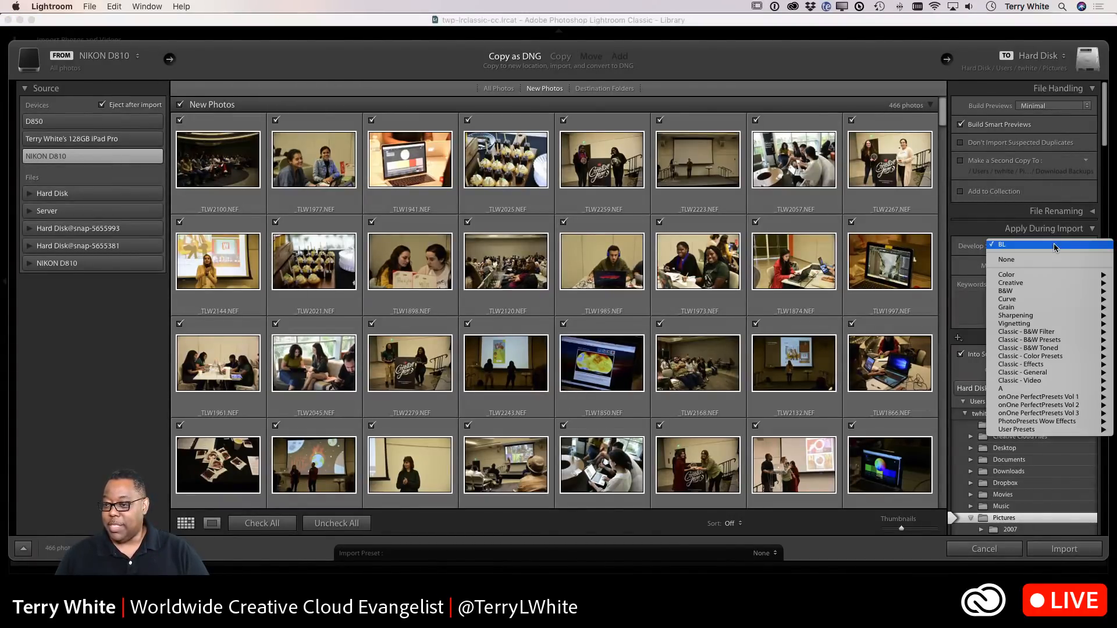
left_click(1050, 261)
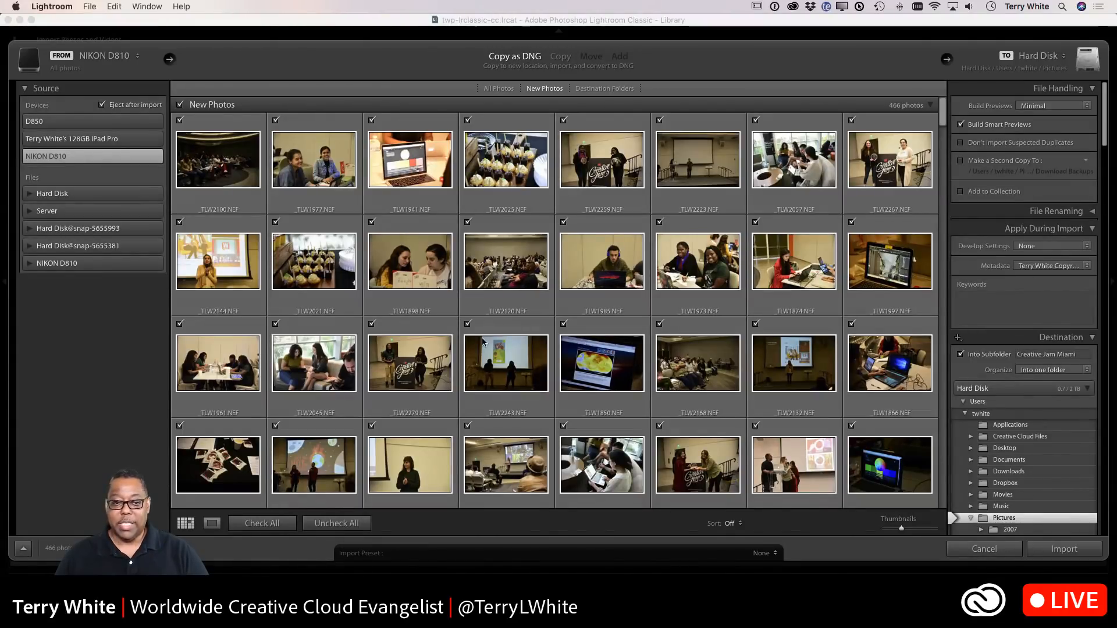
Uncheck all photos and mark only _TLW1874.NEF, the woman in the red jacket at a laptop, for import
left_click(326, 524)
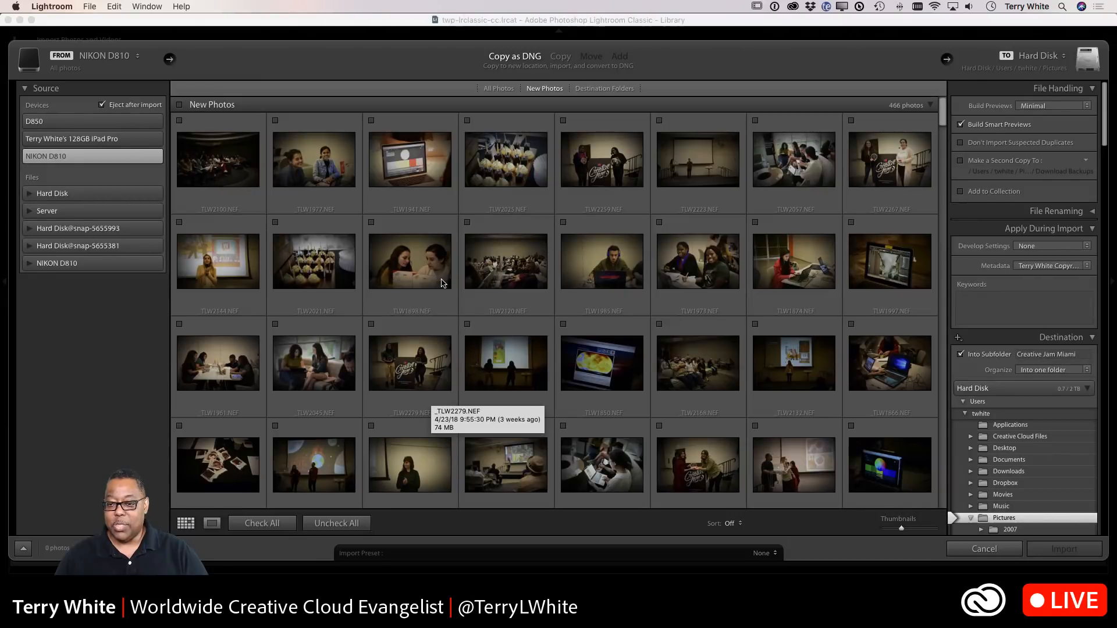
left_click(787, 268)
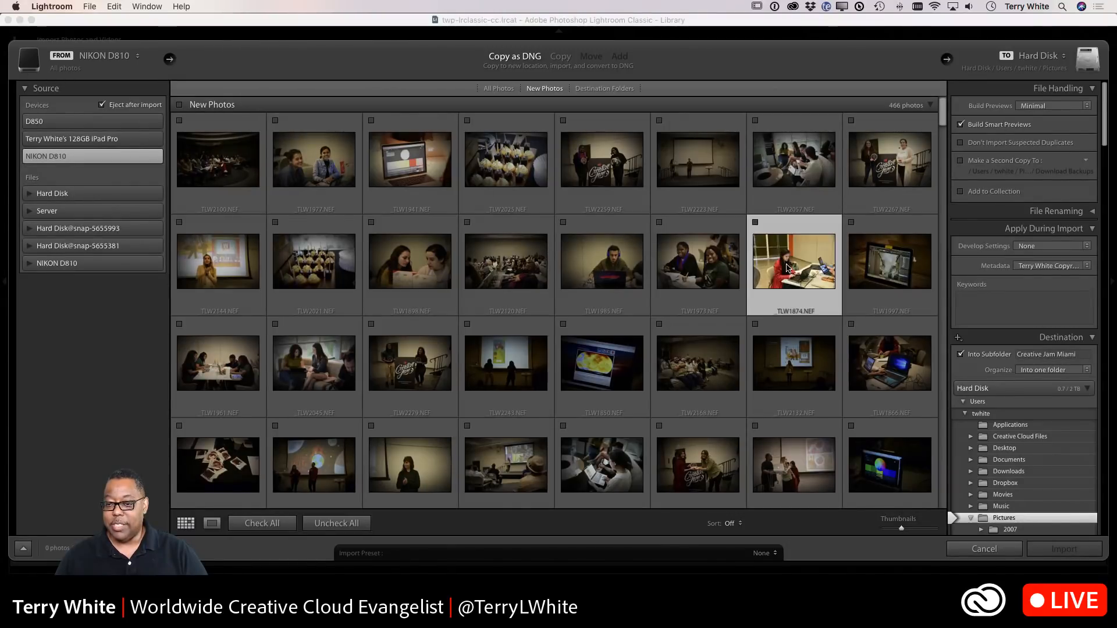
left_click(755, 222)
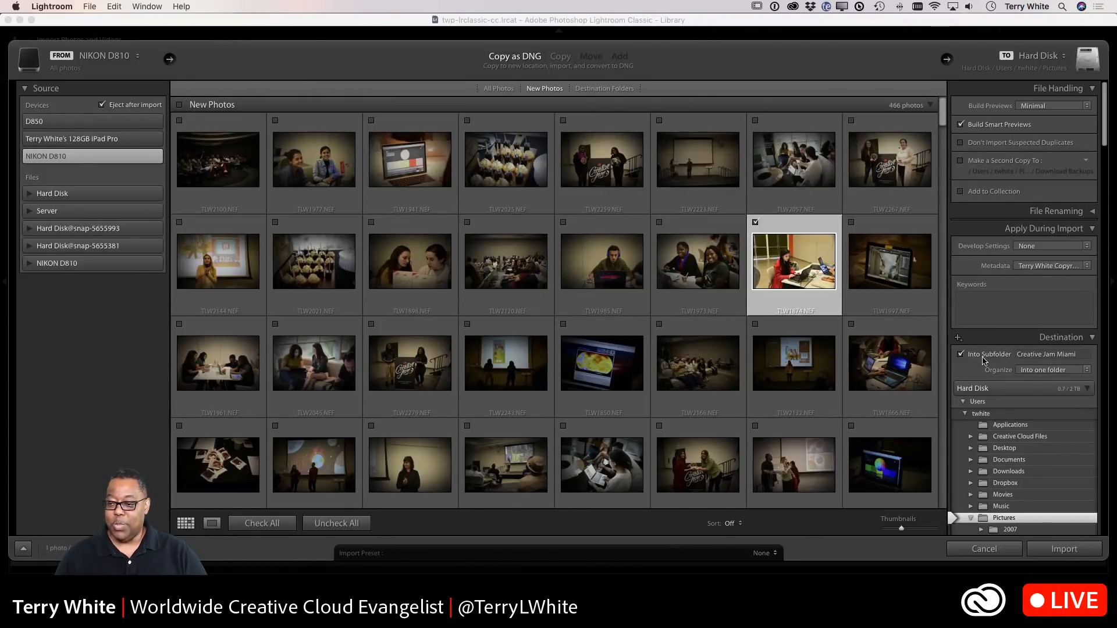
Set the destination subfolder to Creative Jam Miami 2018 and import the checked photo
left_click(1078, 356)
left_click(1078, 355)
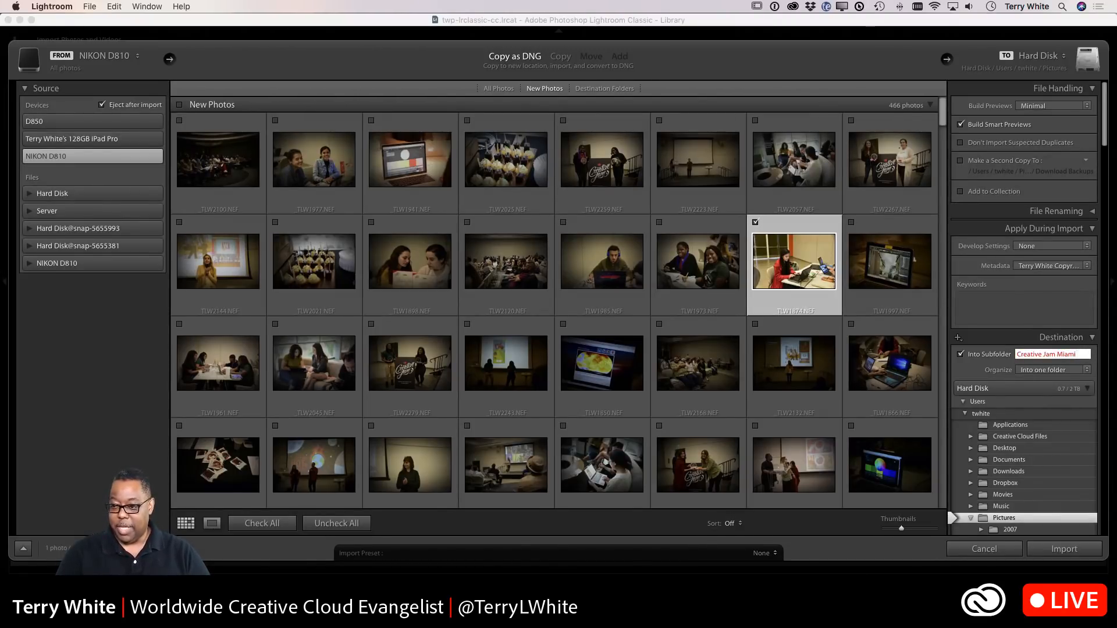
type("2018")
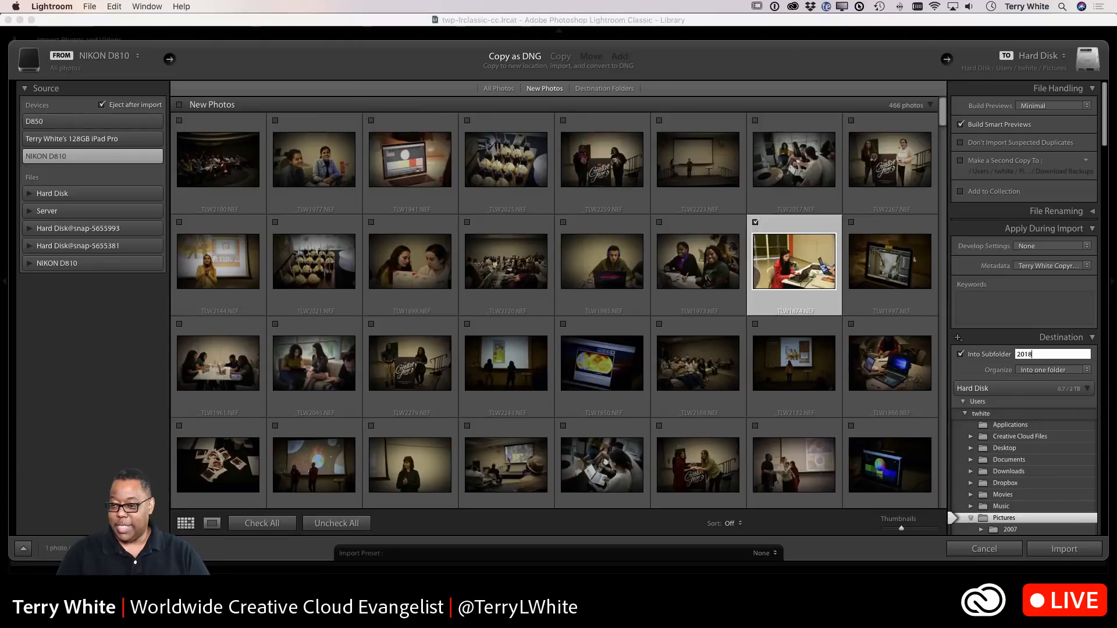
key("Tab")
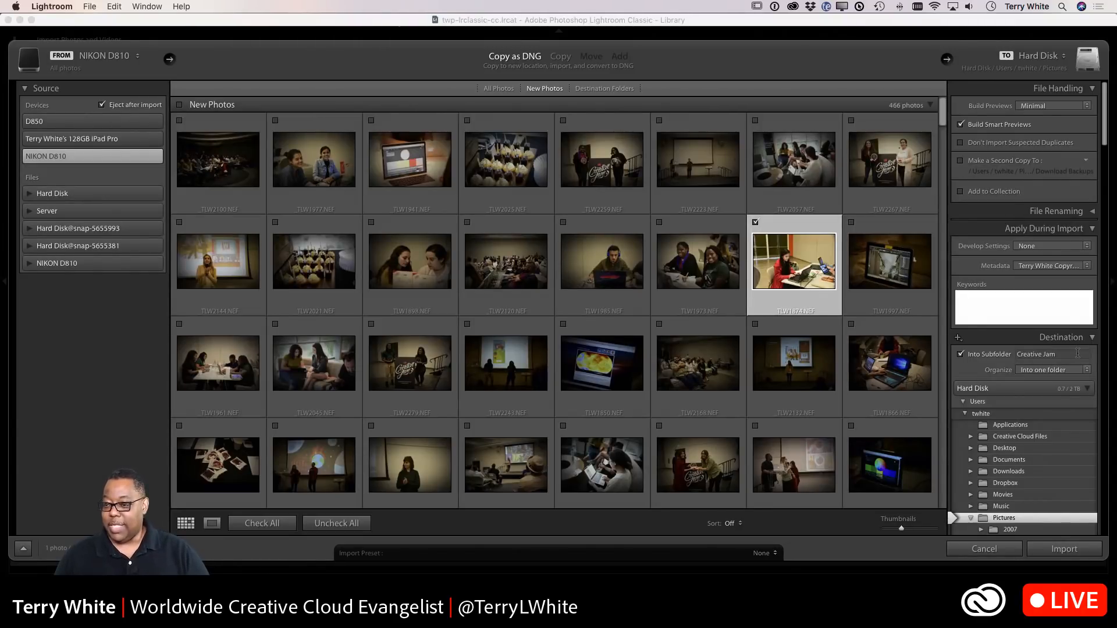
left_click(1051, 550)
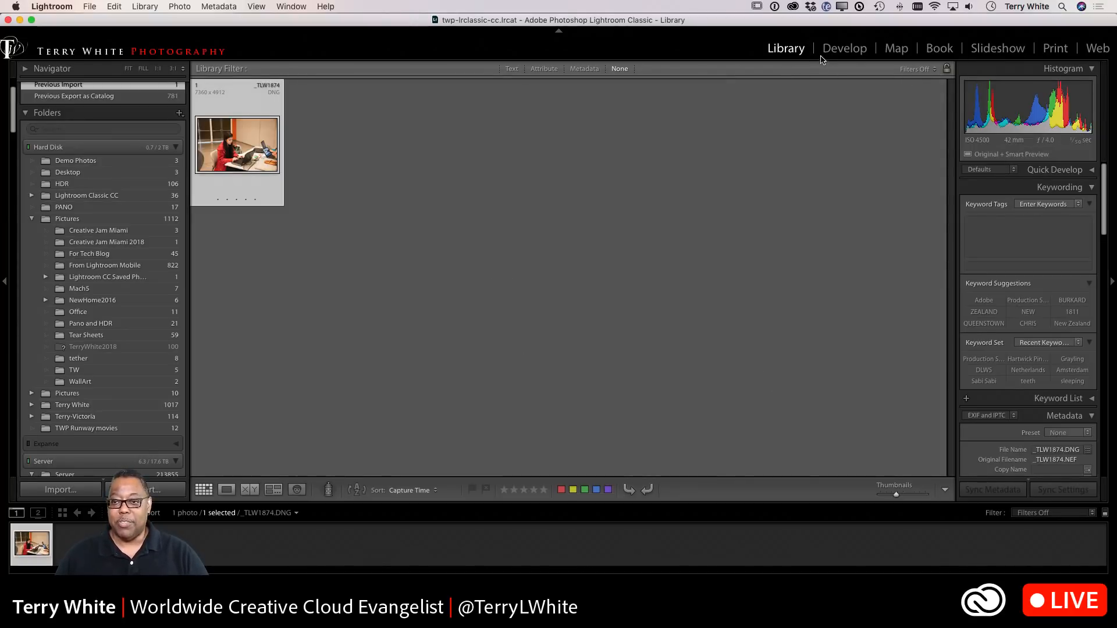
In the Develop module, sample the photo's light tabletop as the white balance neutral and warm the temperature to 3,254
left_click(843, 49)
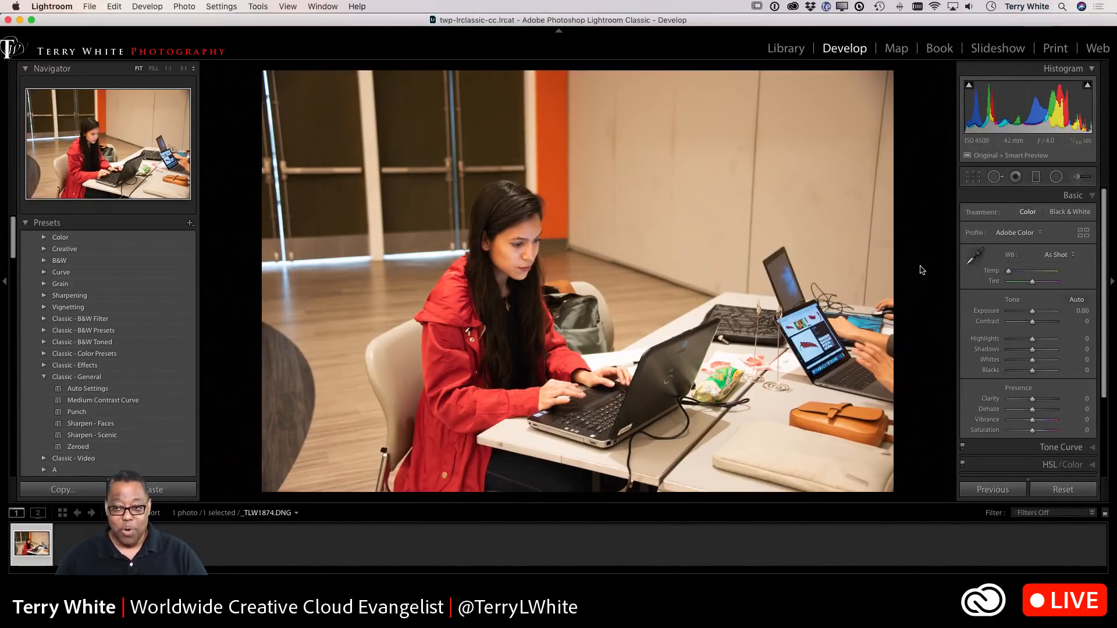
left_click(974, 256)
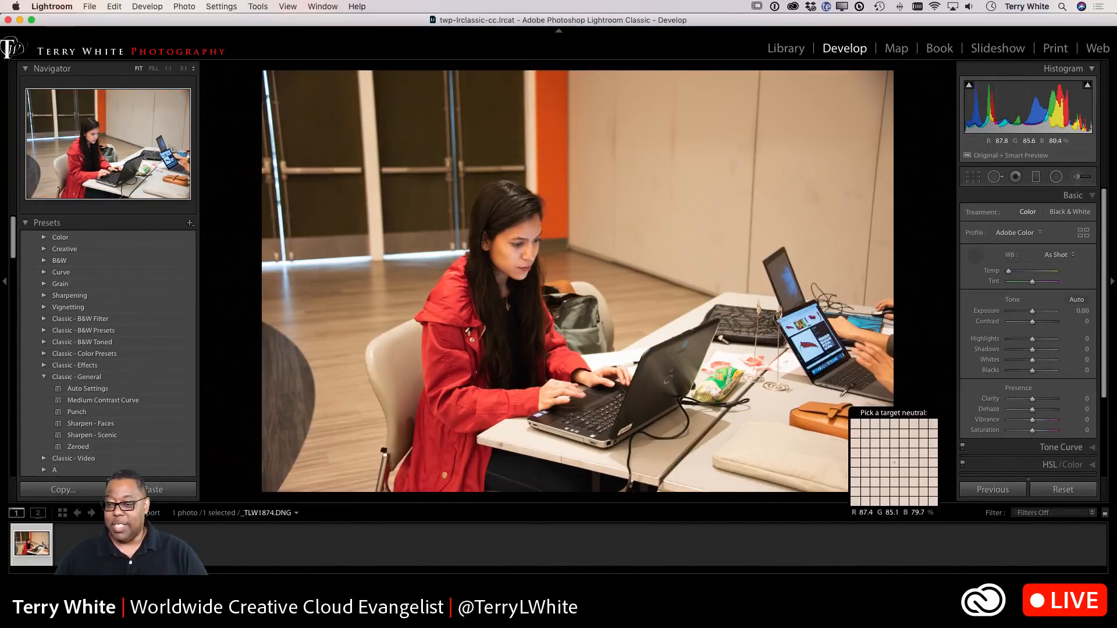
left_click(874, 389)
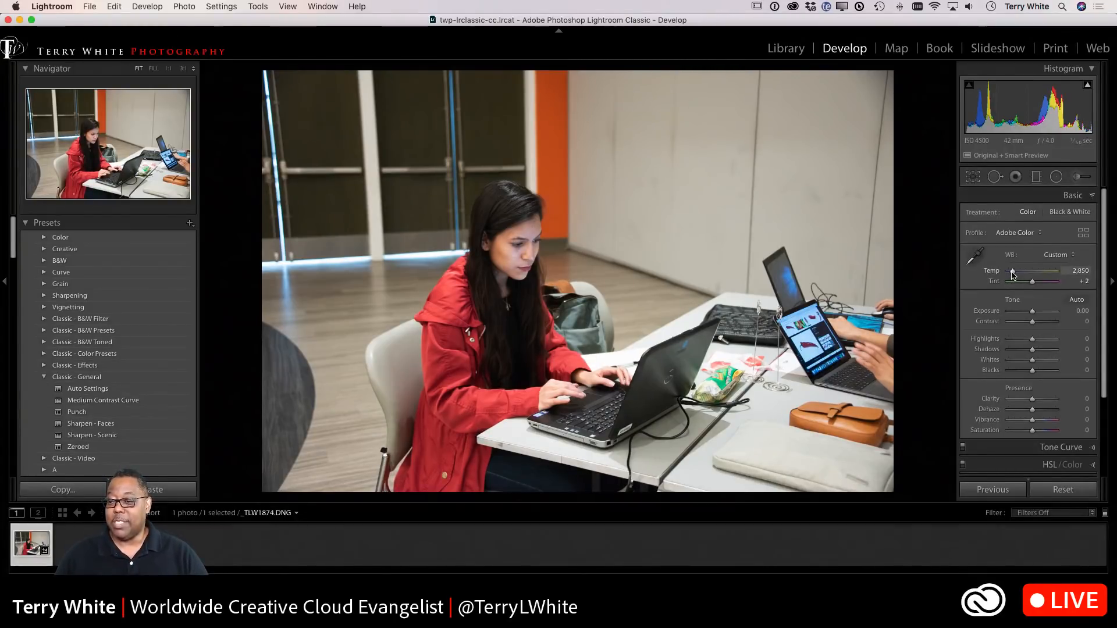
left_click_drag(1012, 274, 1014, 274)
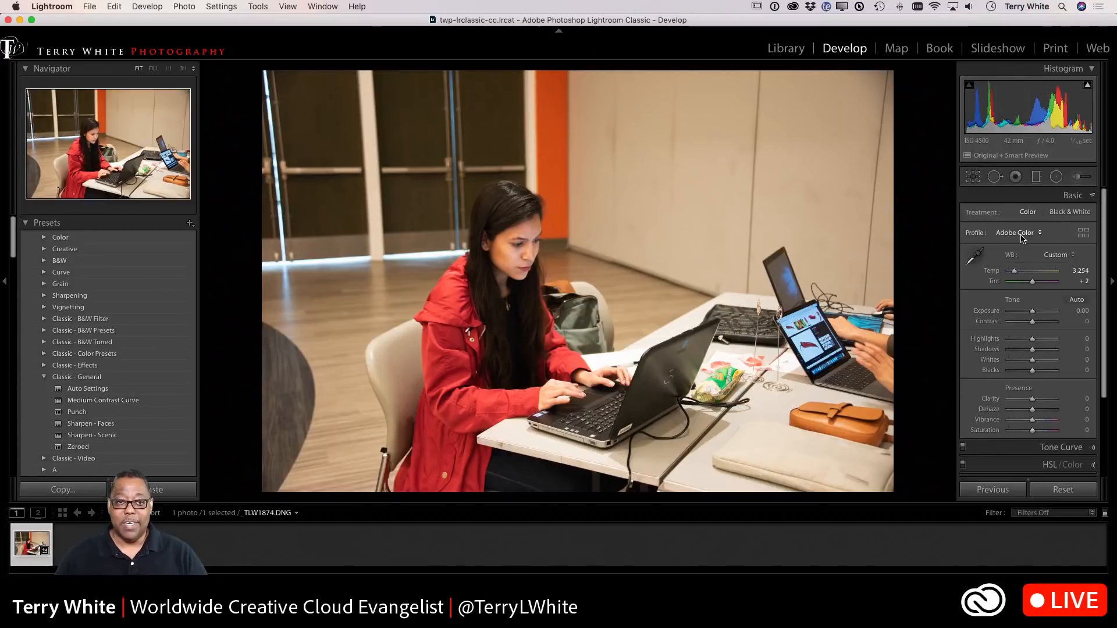
Apply the Adobe Portrait profile to the photo and enable lens profile corrections
left_click(1021, 239)
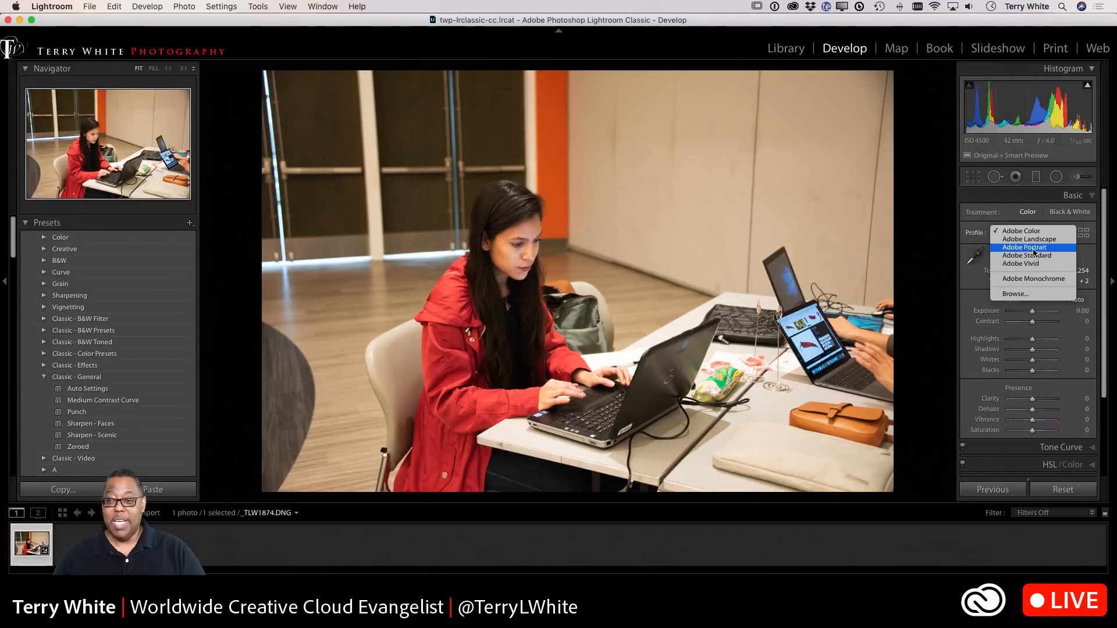
left_click(1034, 251)
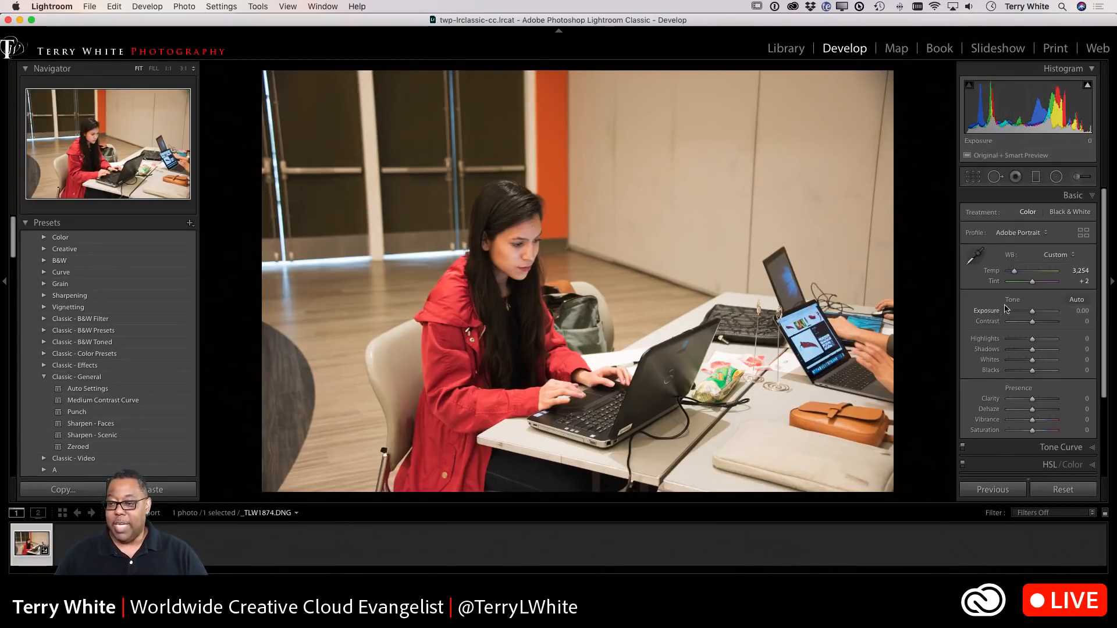
scroll(1004, 321, "down", 5)
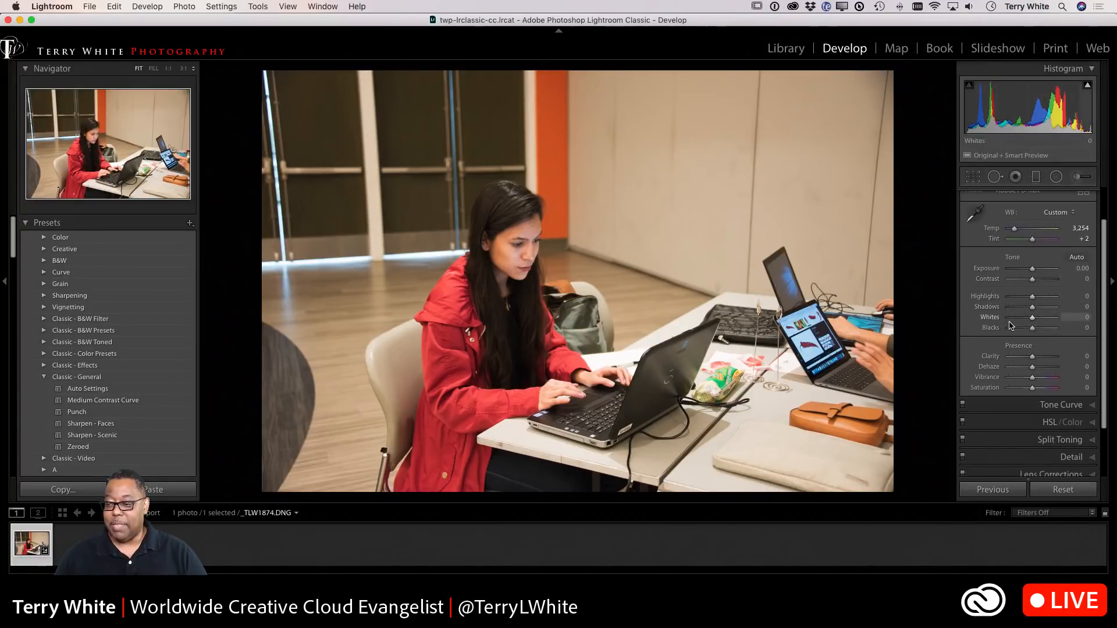
scroll(1009, 325, "down", 2)
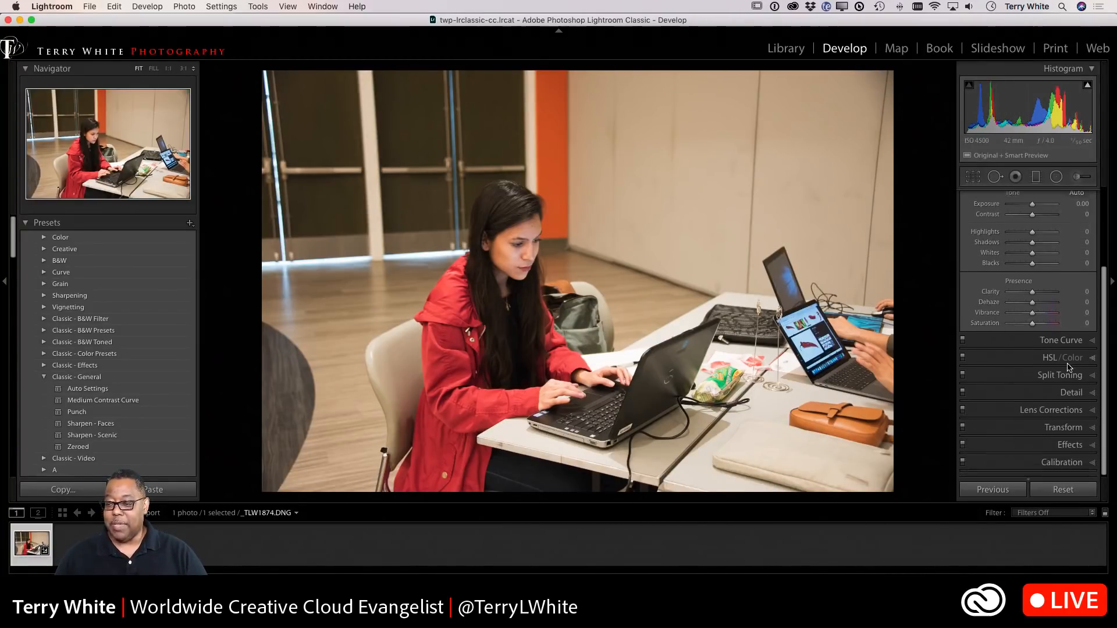
left_click(1094, 414)
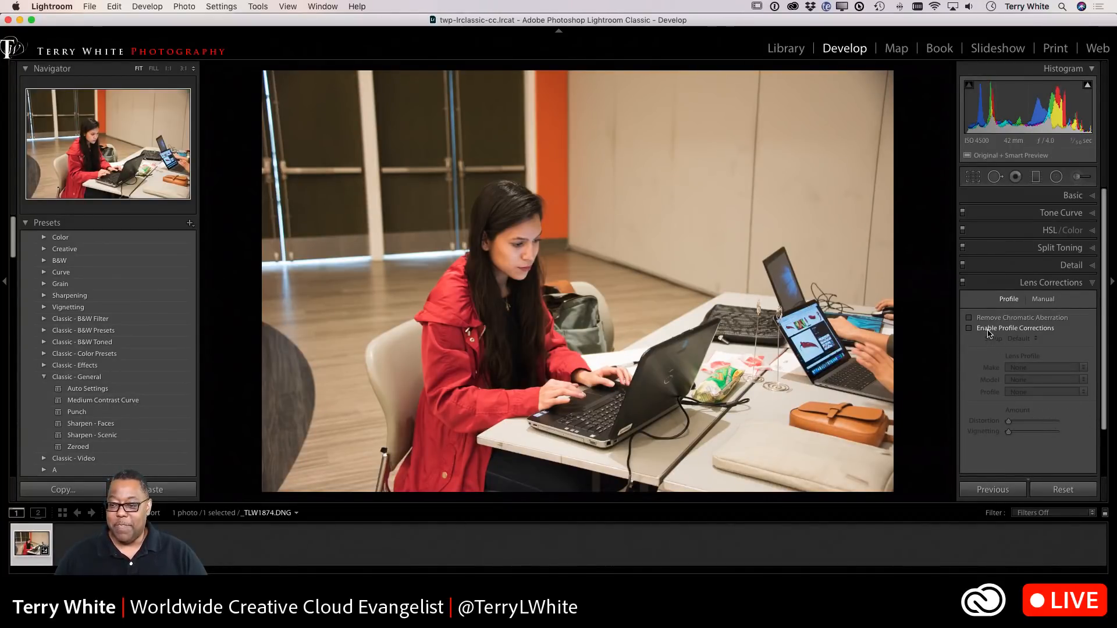
left_click(987, 334)
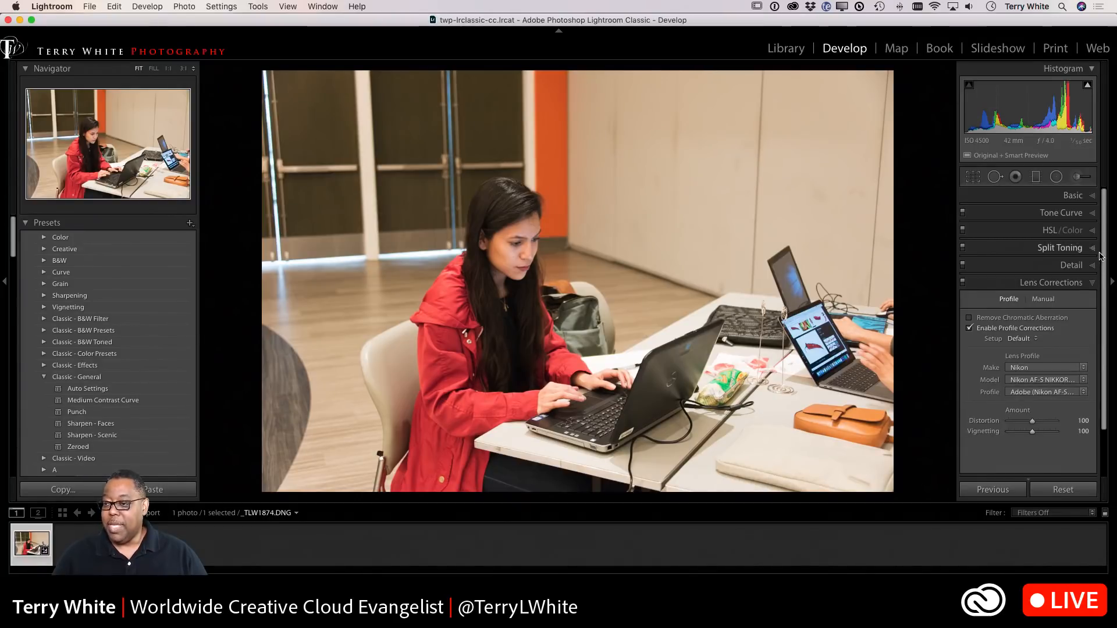
Set the photo's contrast to +15, vibrance to +14 and exposure to +0.20 in the basic adjustments
left_click(1080, 199)
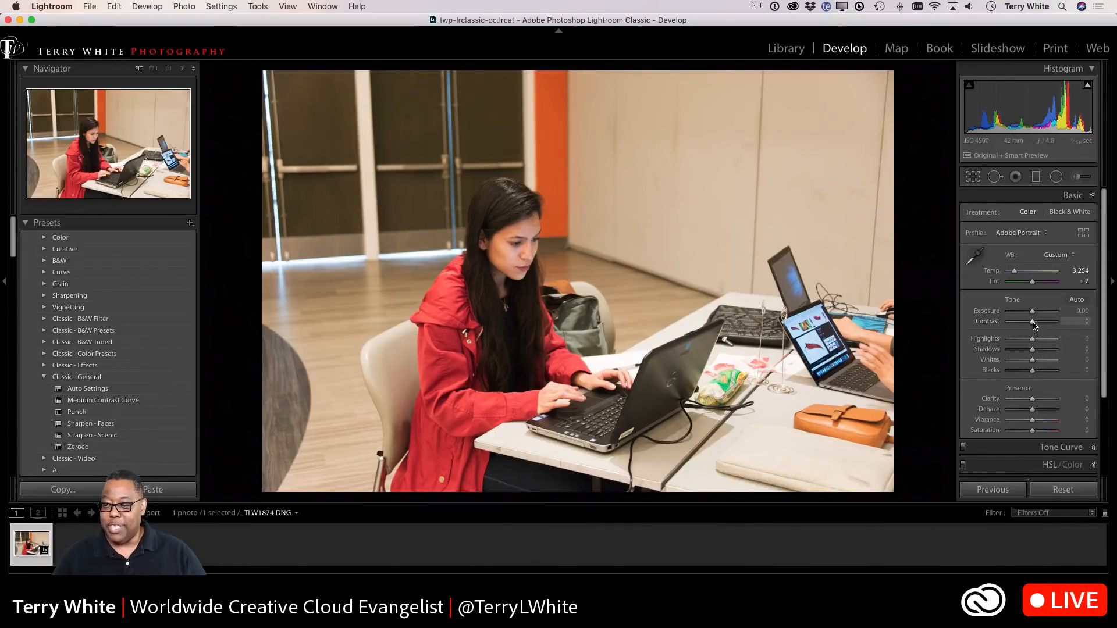
left_click_drag(1033, 325, 1037, 325)
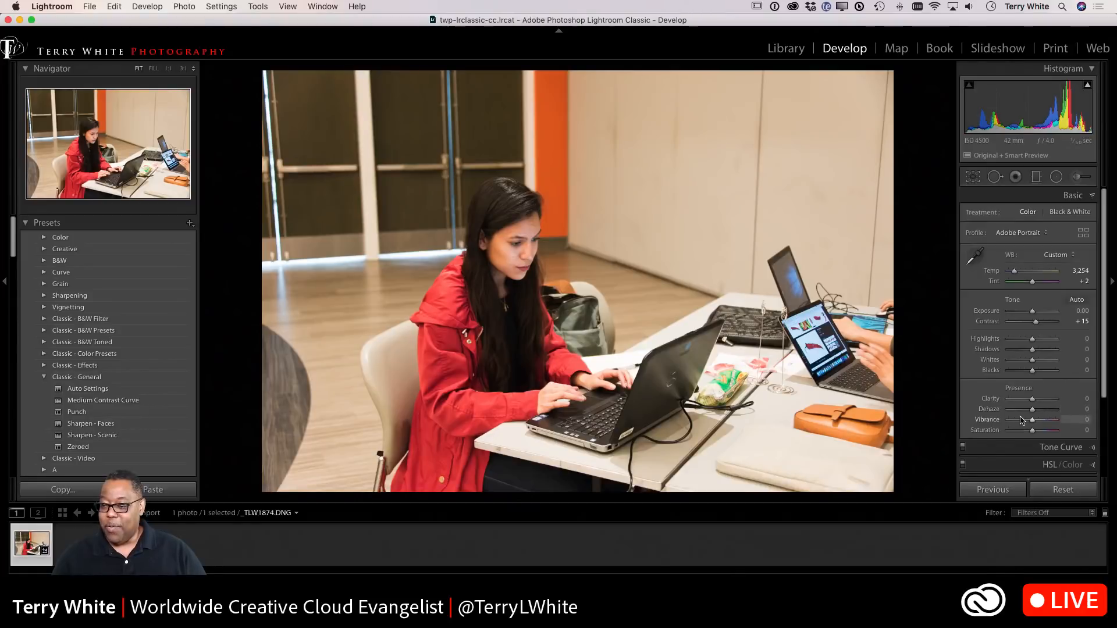
left_click_drag(1032, 420, 1035, 420)
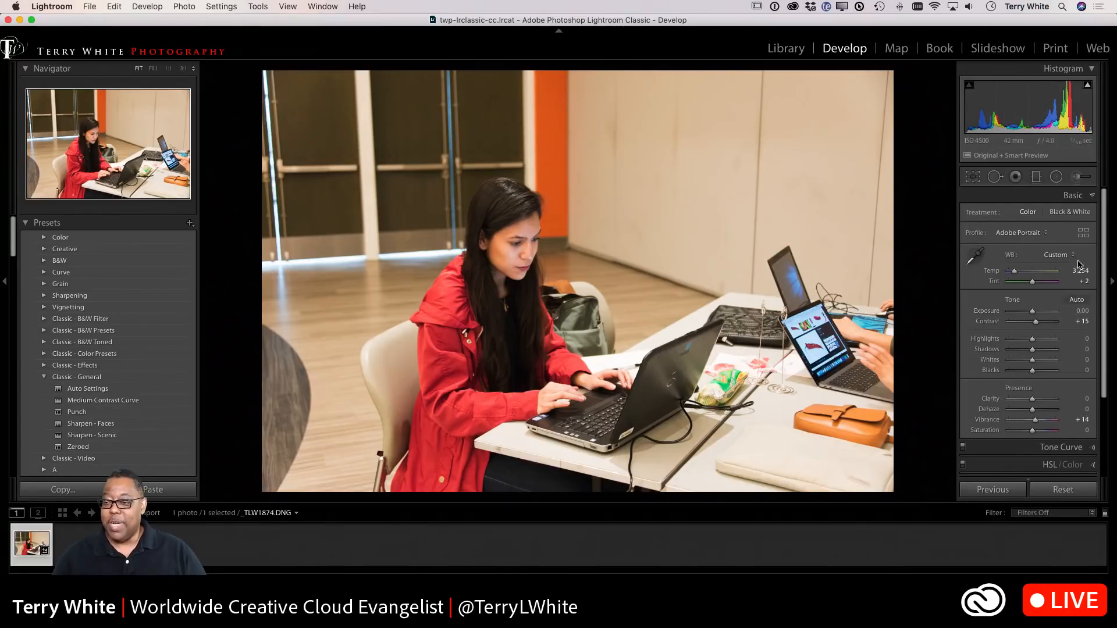
left_click(1082, 312)
key("Up")
key("Up")
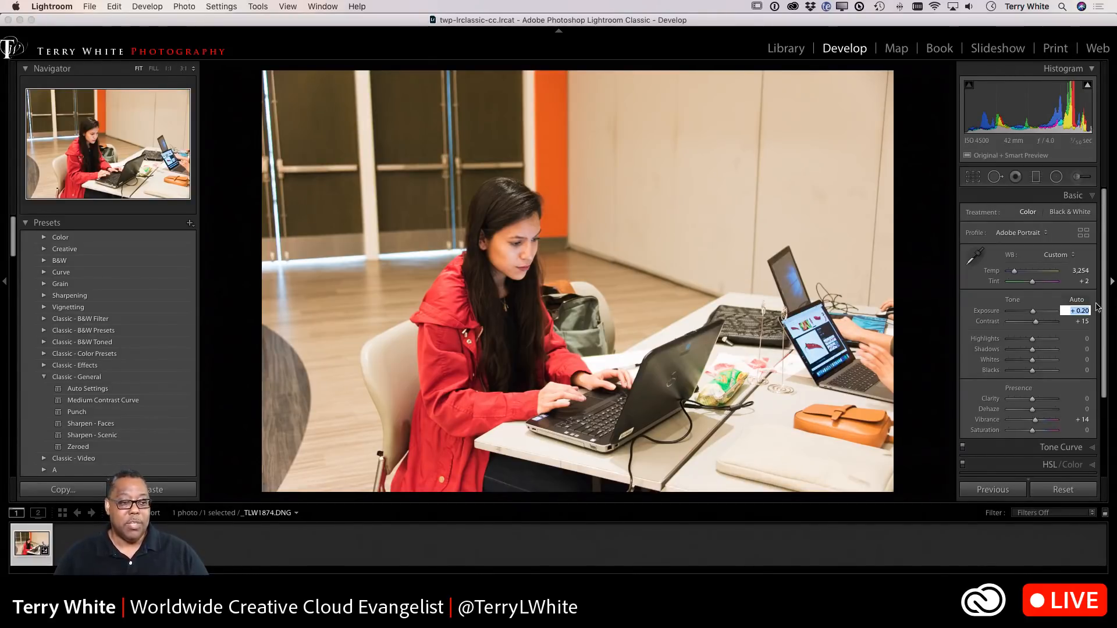
Start a new develop preset from the current settings, excluding Graduated Filters, Radial Filters and Dehaze
left_click(190, 225)
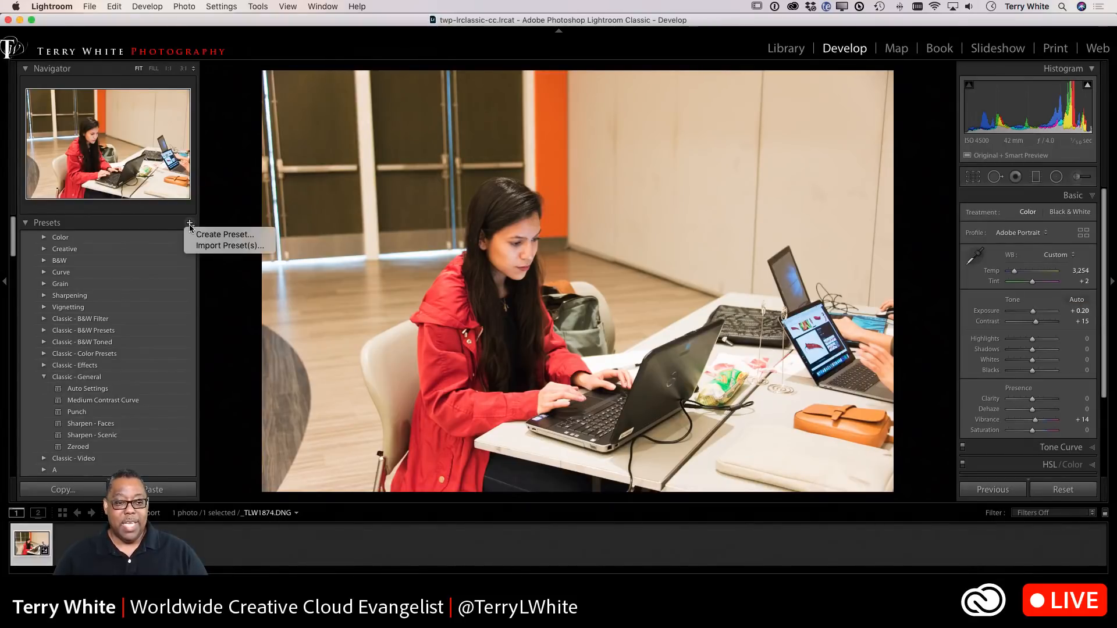
left_click(197, 235)
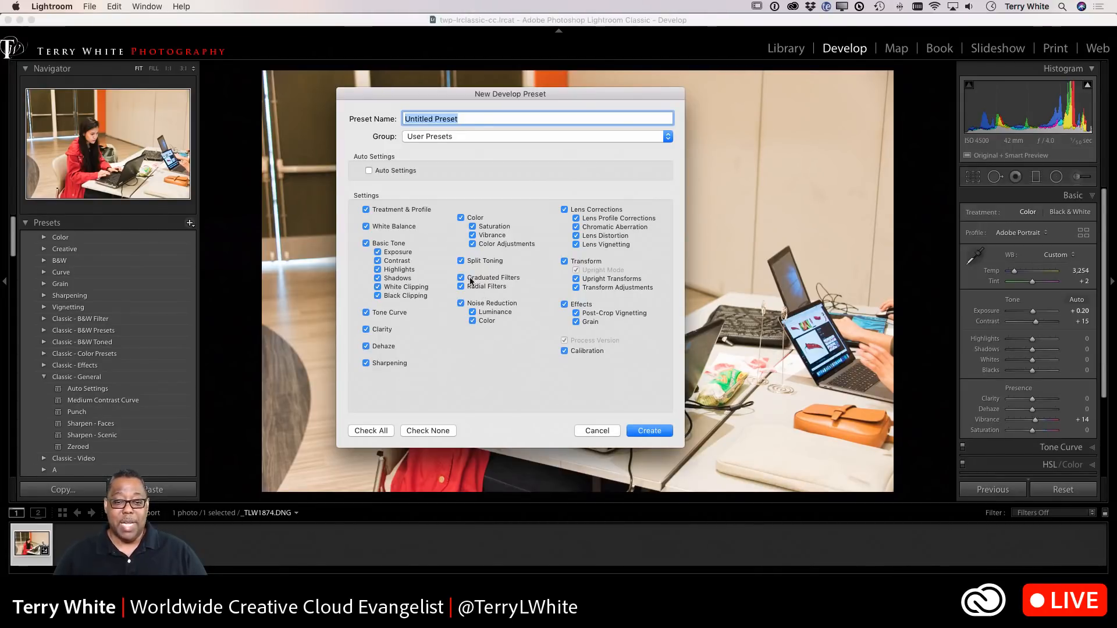
left_click(461, 278)
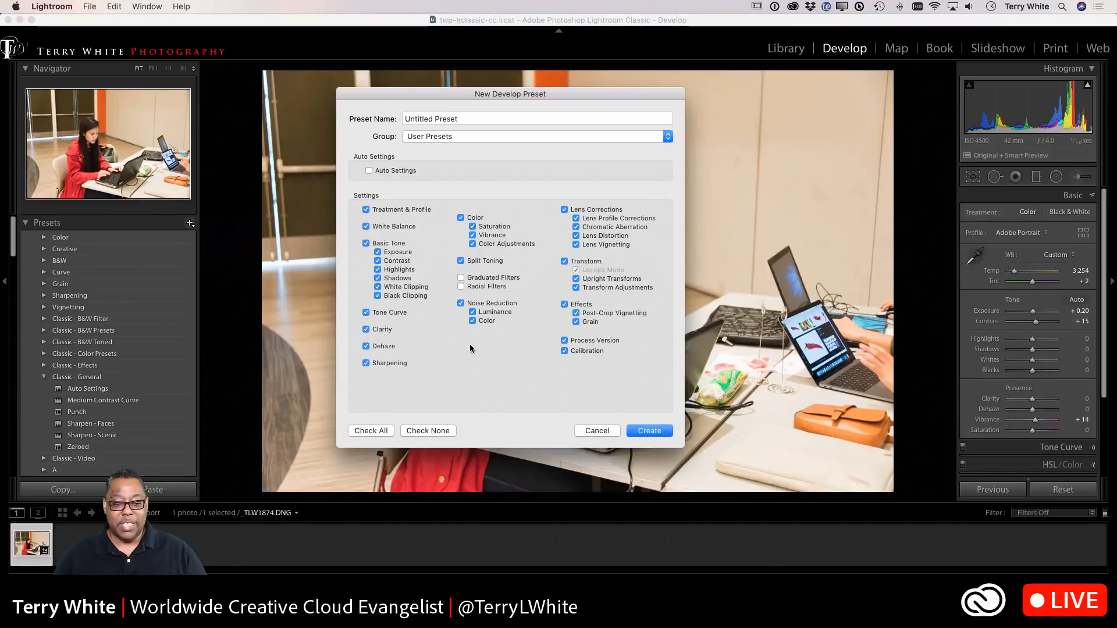
left_click(366, 347)
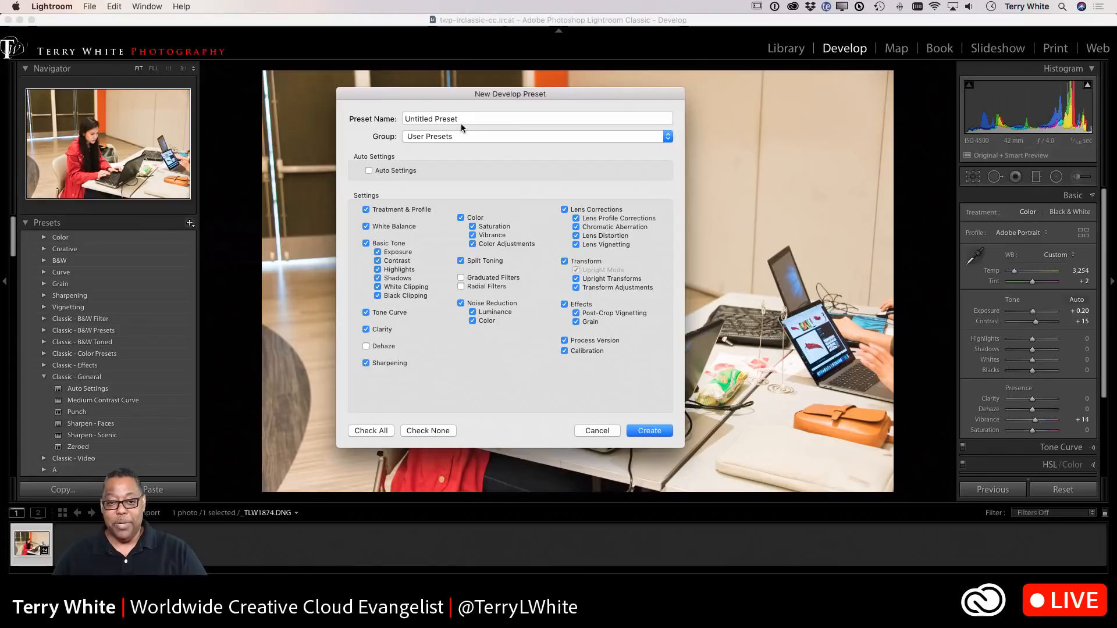
Name the preset Portraits Begin Here, keep it in the User Presets group and create it
left_click_drag(460, 119, 441, 100)
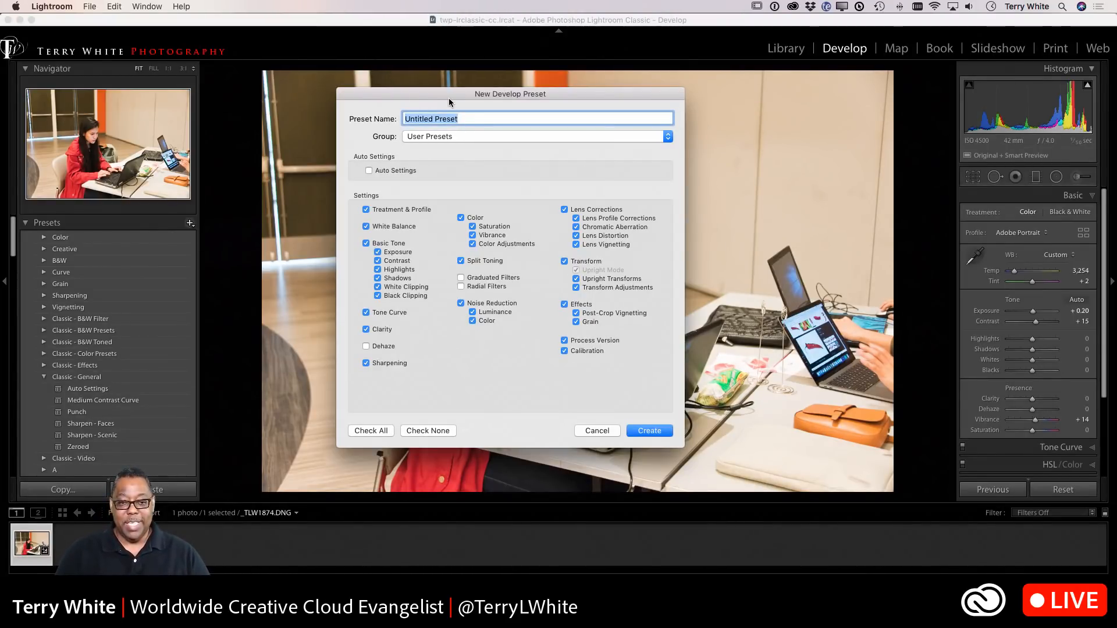
type("Portraits Begin Here")
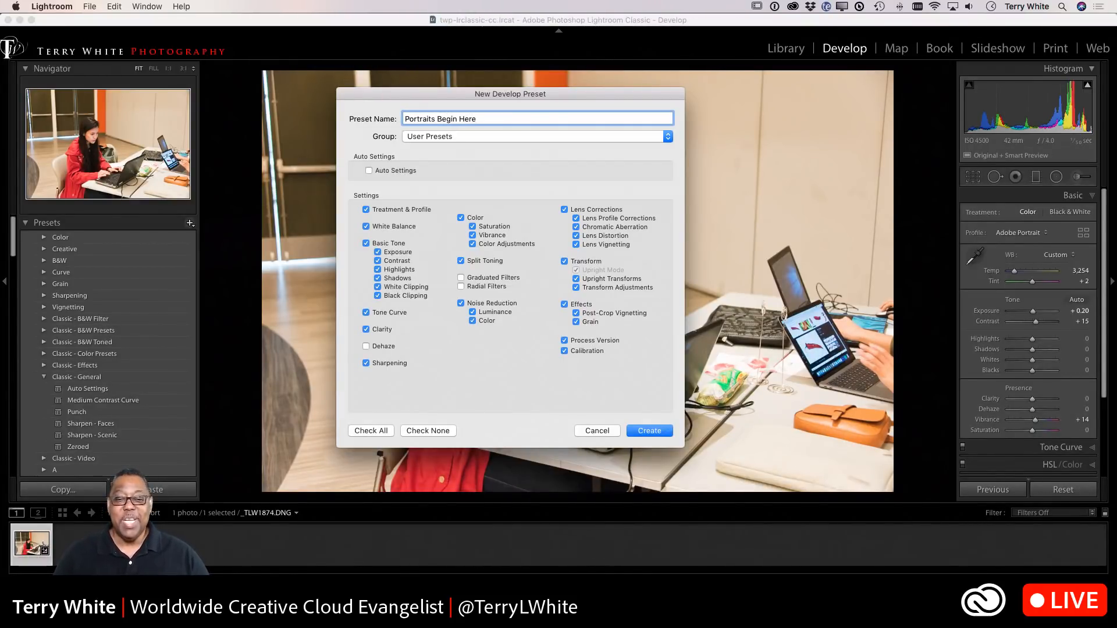
left_click(430, 137)
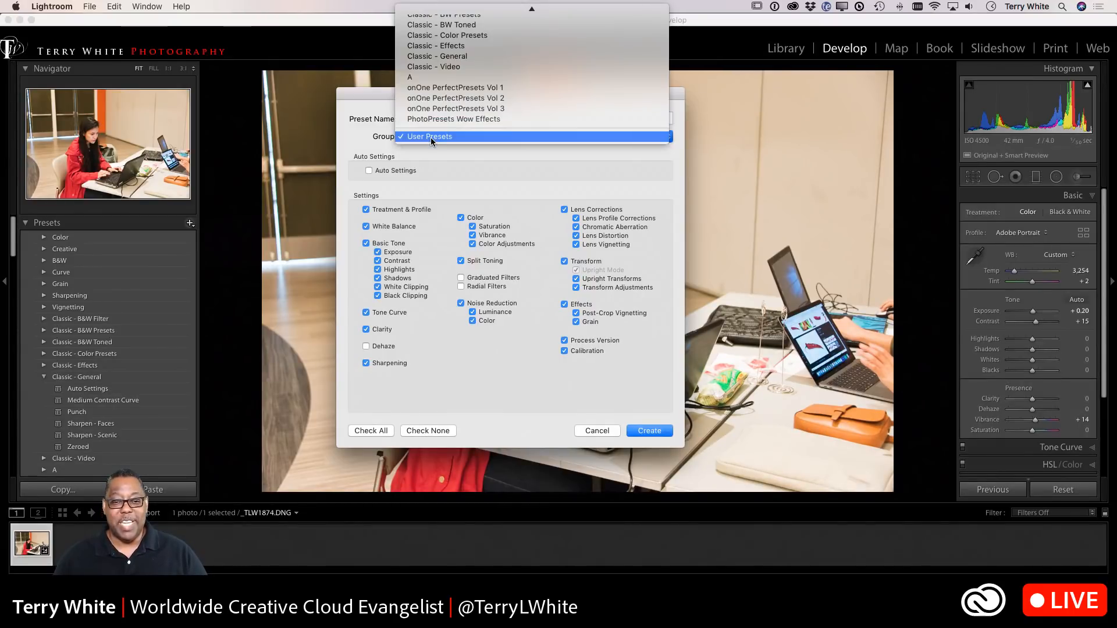
scroll(431, 137, "up", 5)
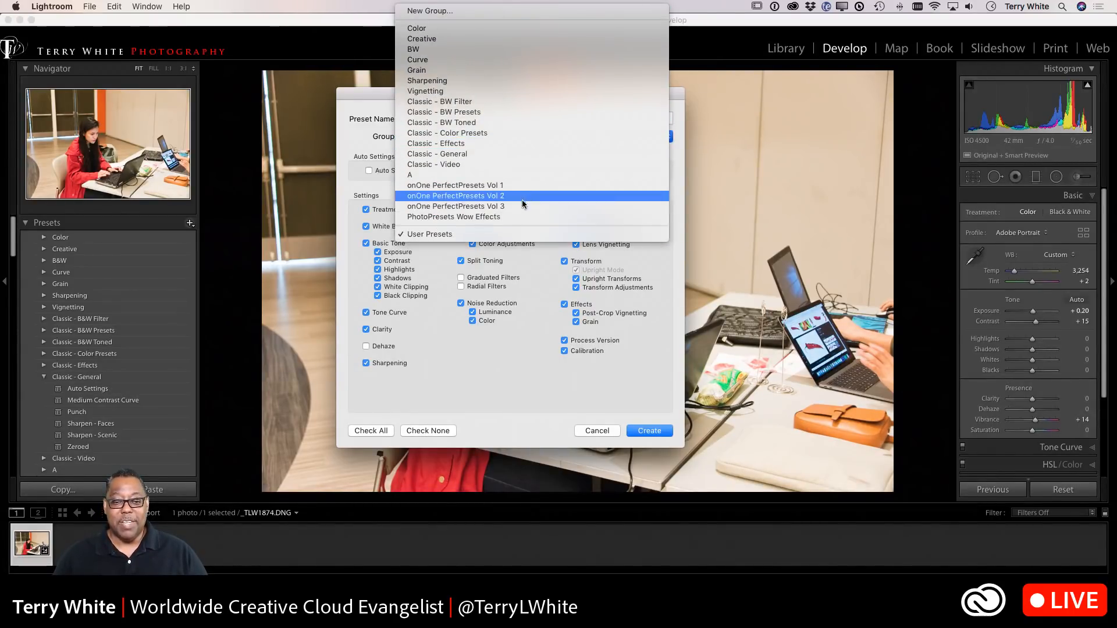
left_click(522, 235)
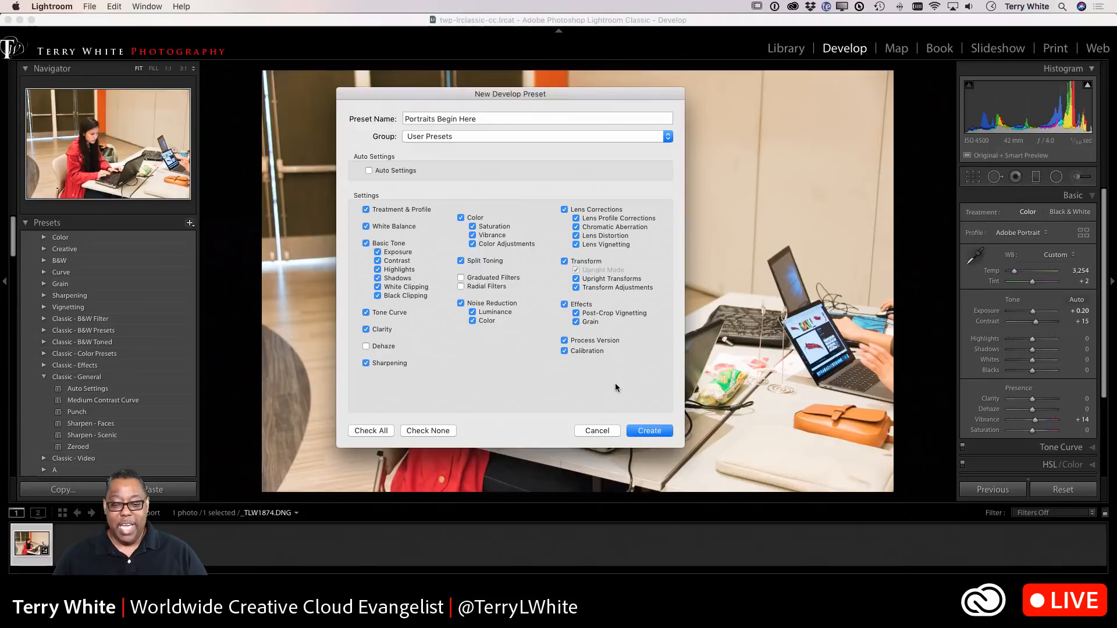
left_click(648, 431)
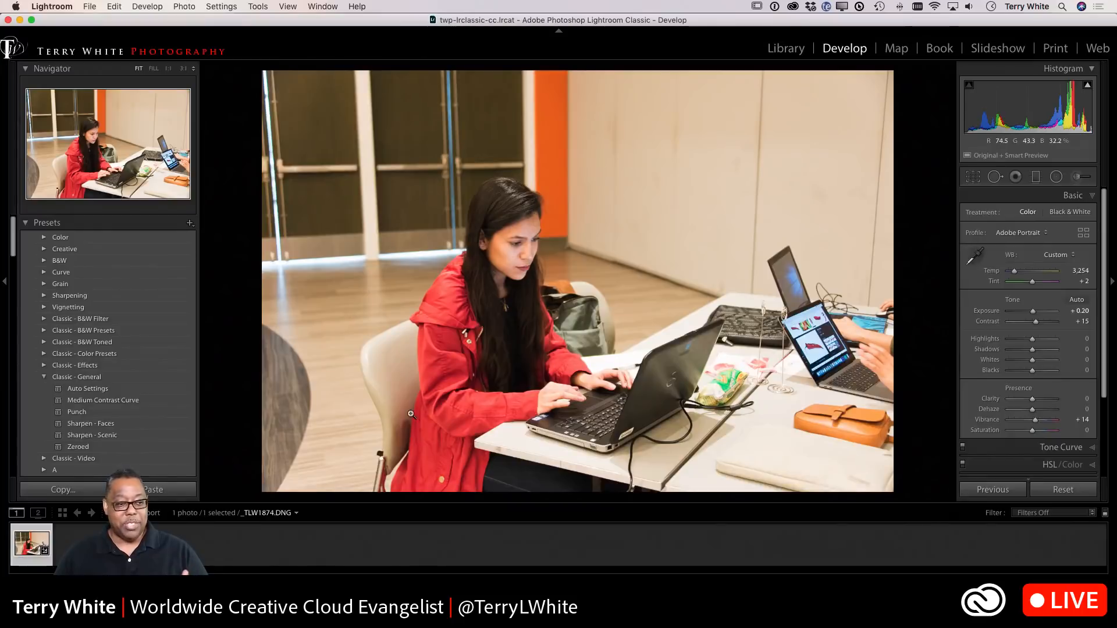
Collapse the Classic - General presets and find the Portraits Begin Here preset in the User Presets group
left_click(44, 377)
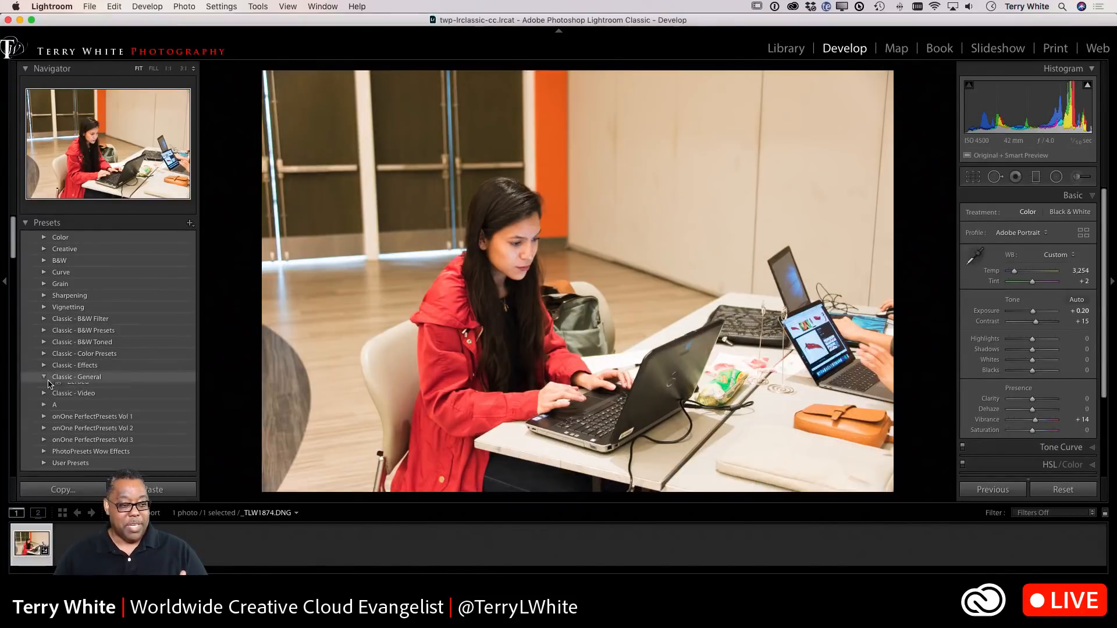
left_click(44, 459)
scroll(70, 442, "down", 5)
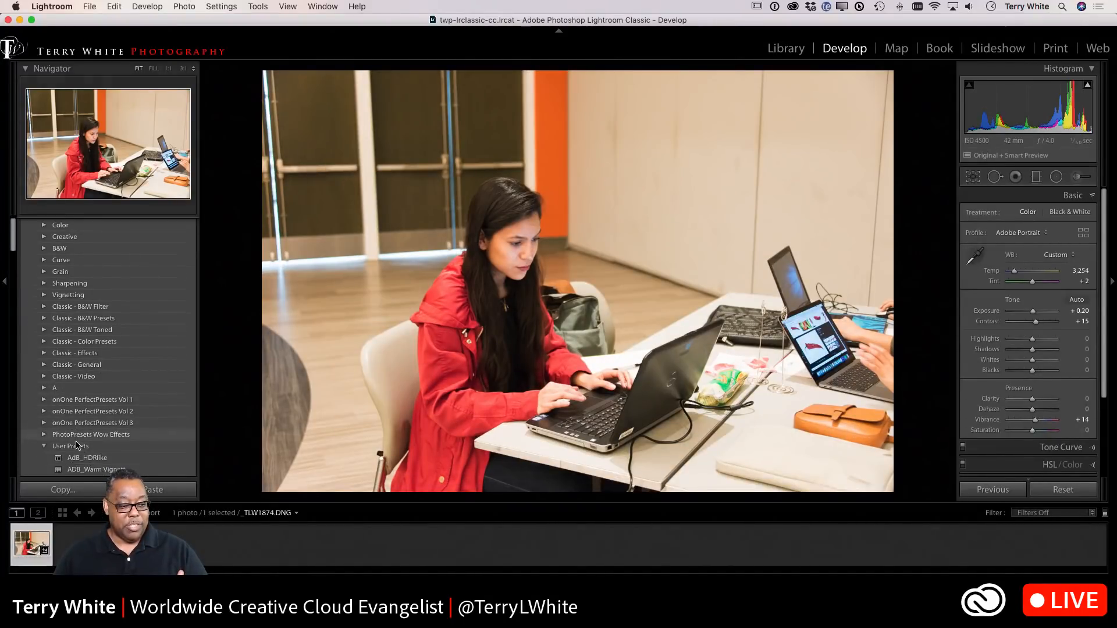
scroll(78, 448, "down", 10)
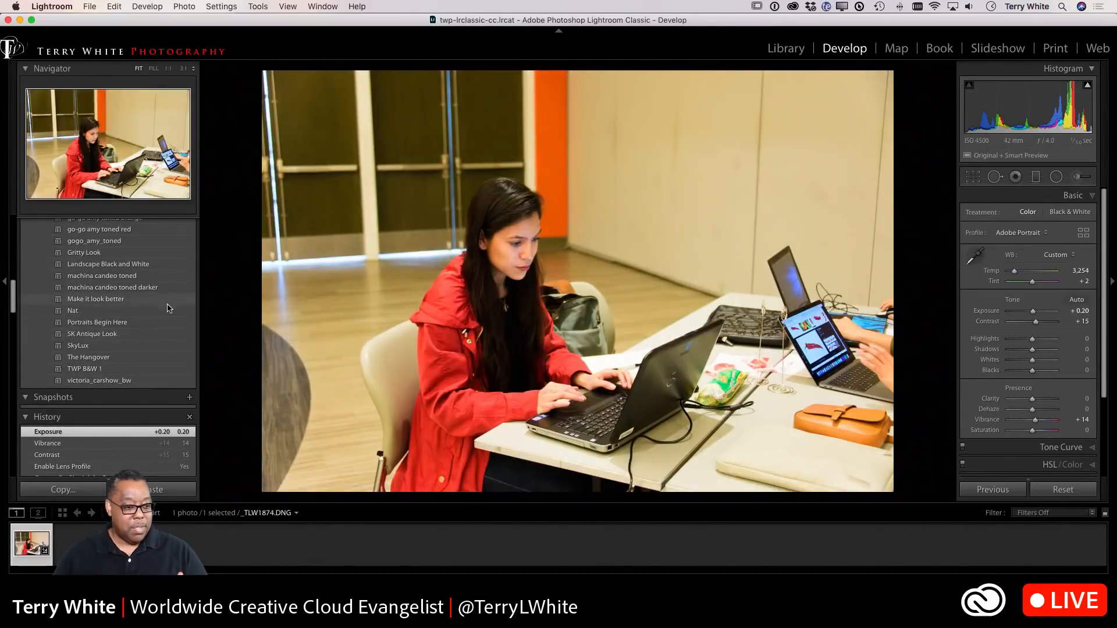
scroll(169, 316, "up", 3)
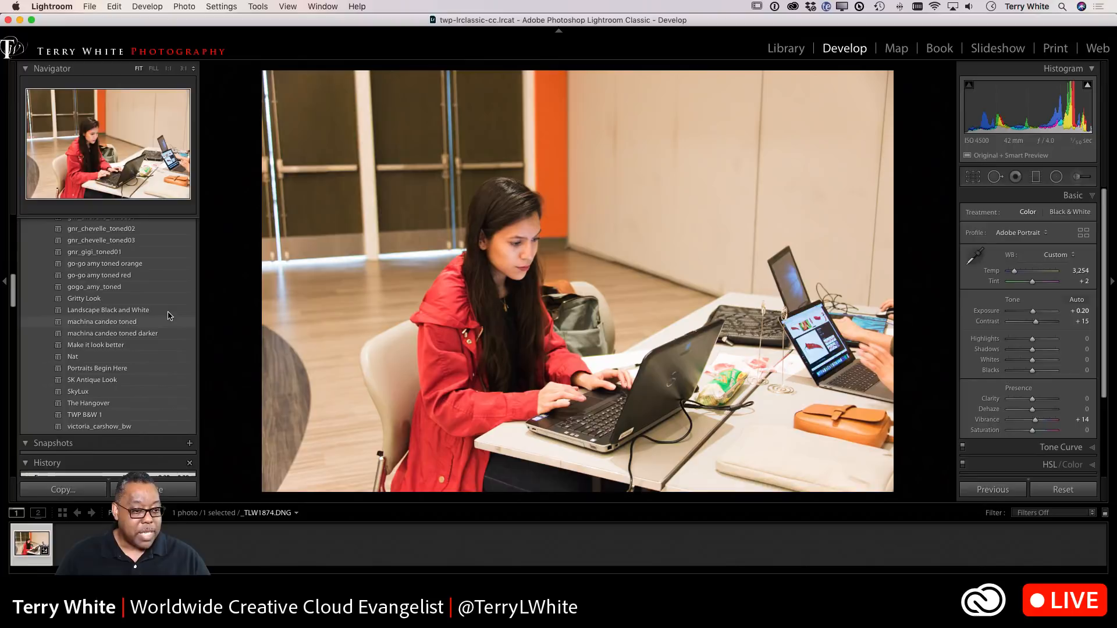
scroll(149, 358, "up", 1)
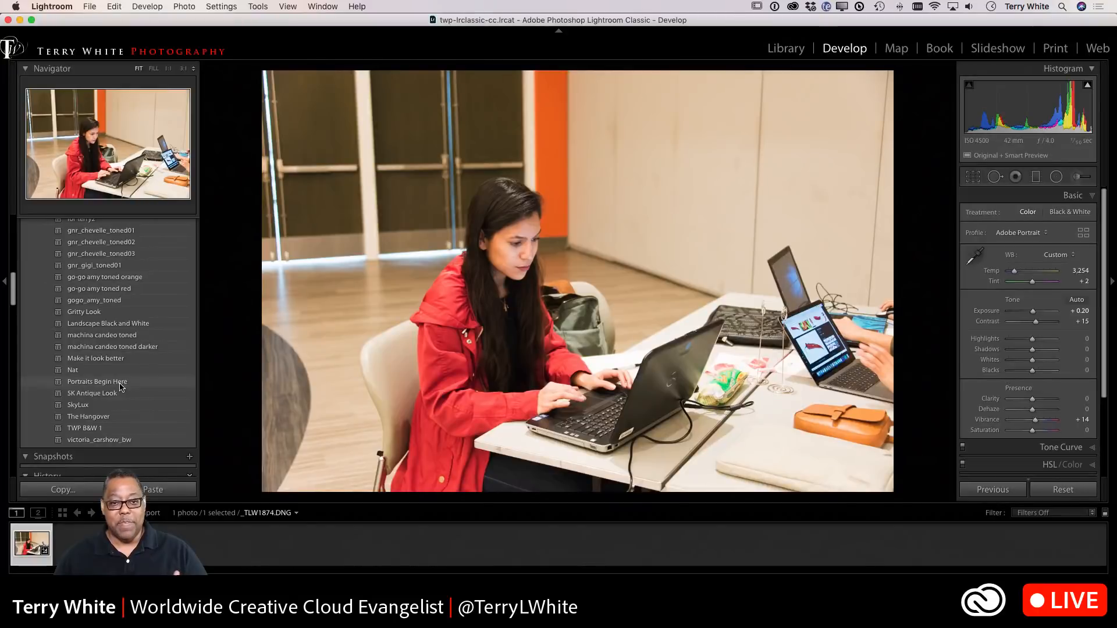
Return to the Library grid, start a new import from the NIKON D810 and uncheck all of its photos
key("g")
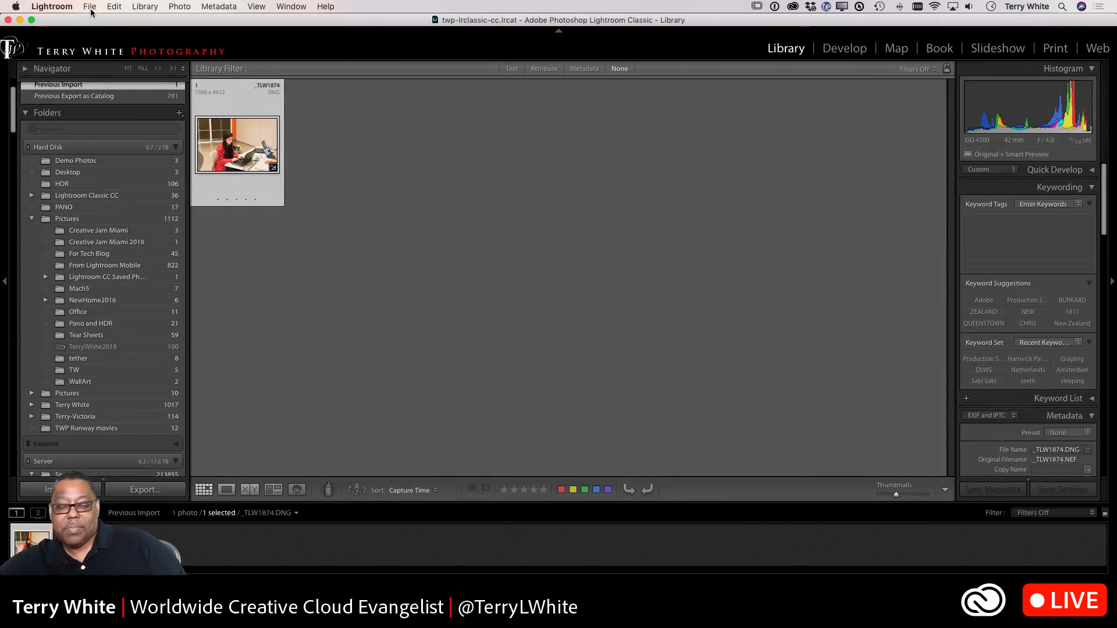
key("super+shift+i")
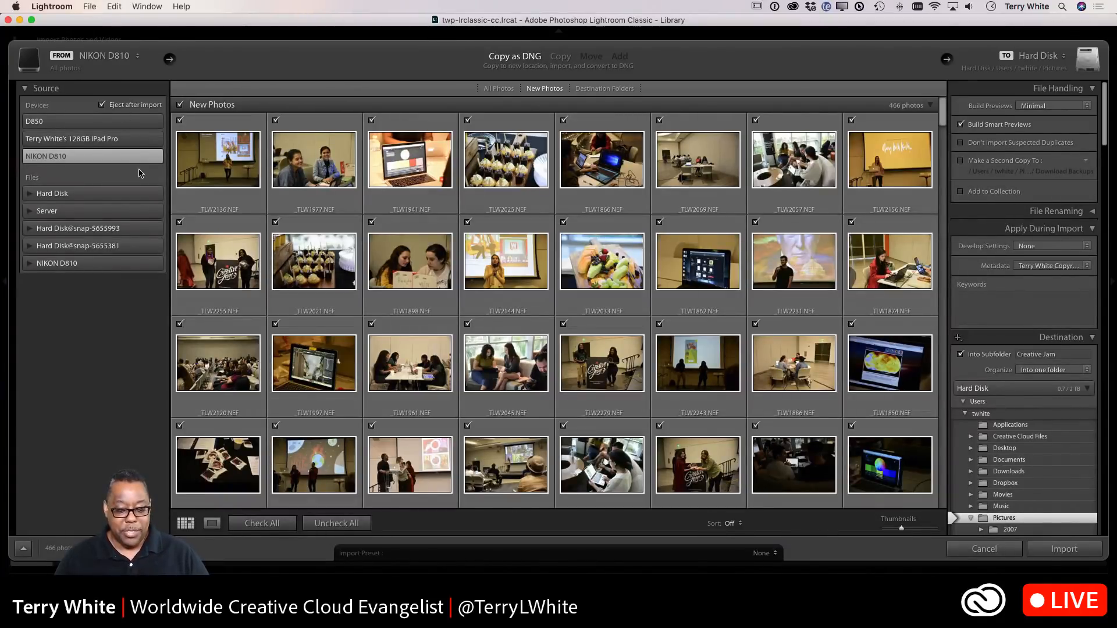
left_click(337, 524)
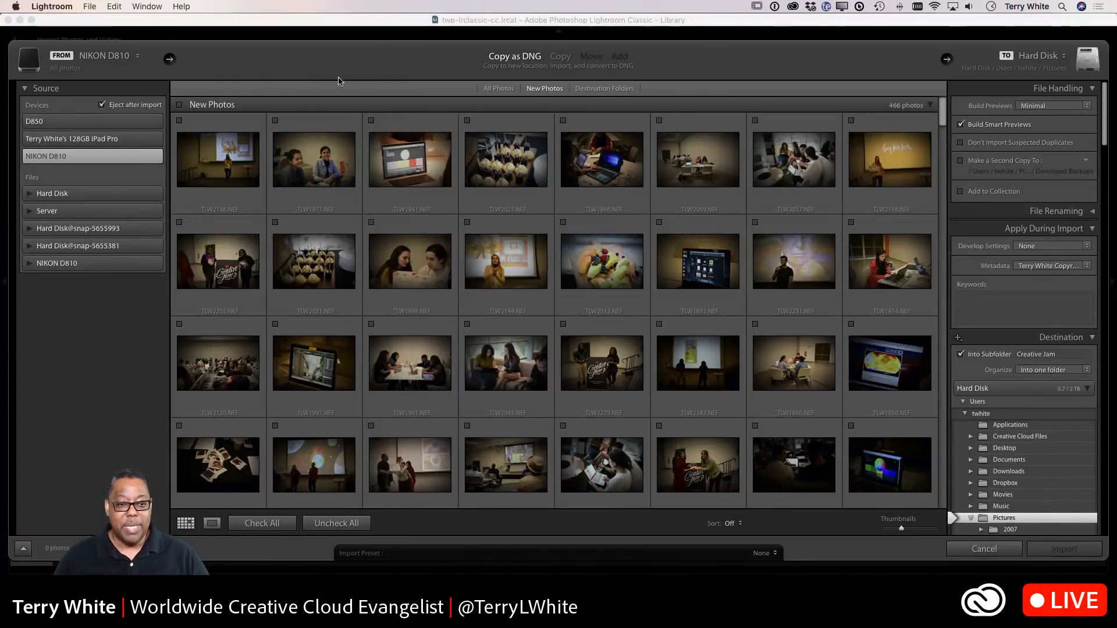
Select photos _TLW1977, _TLW1961, _TLW1886, _TLW1898 and _TLW2069 together in the import grid
left_click(292, 162)
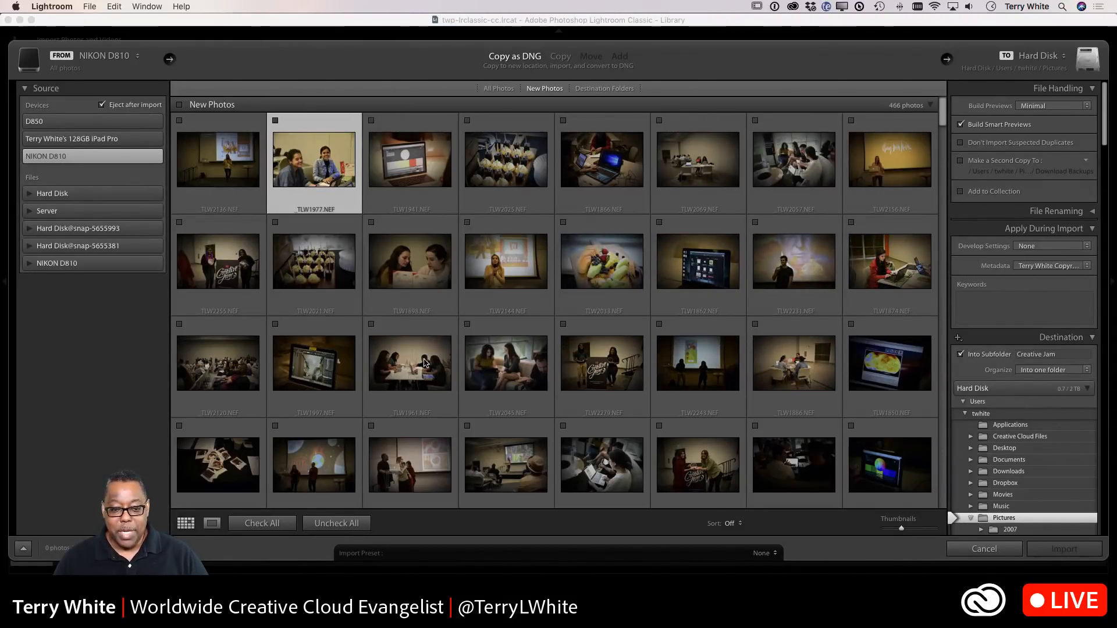
left_click(416, 371, "super")
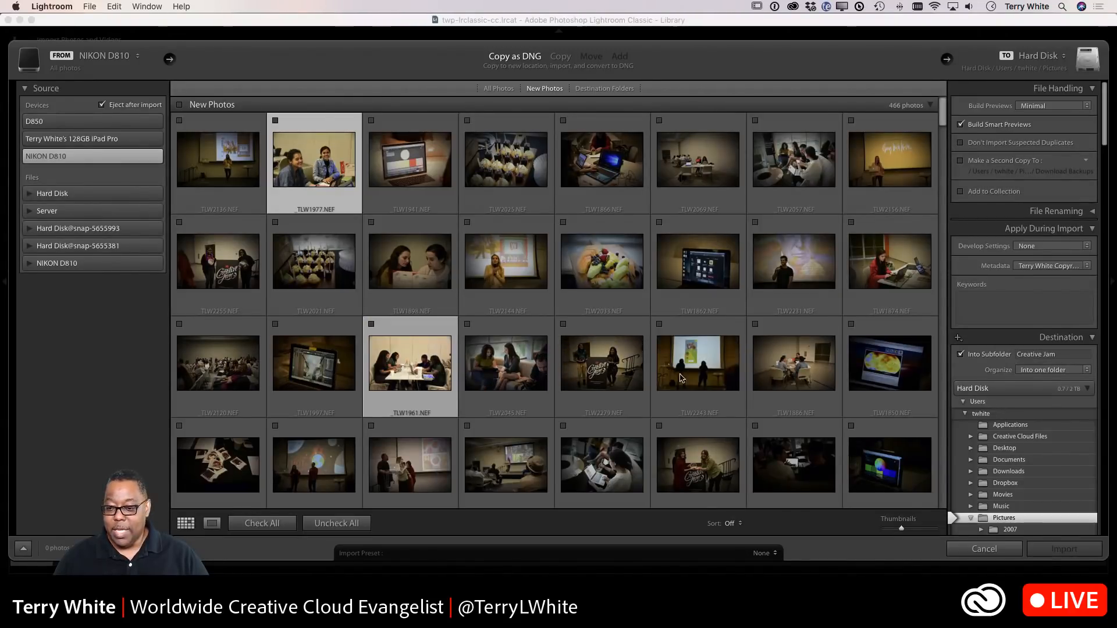
left_click(763, 376, "super")
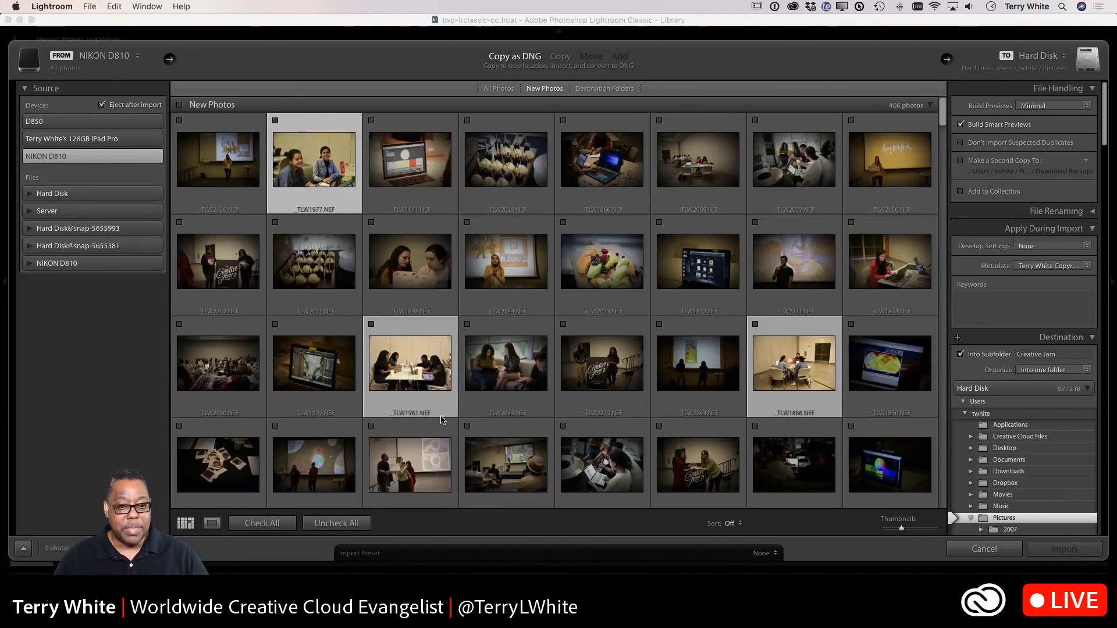
left_click(443, 275, "super")
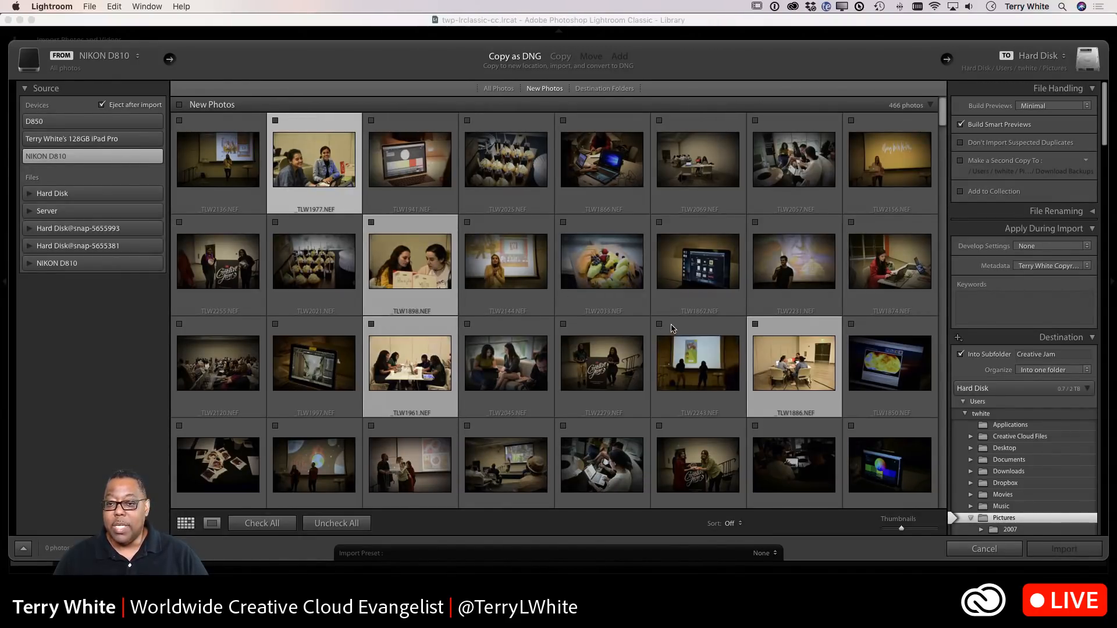
left_click(695, 200, "super")
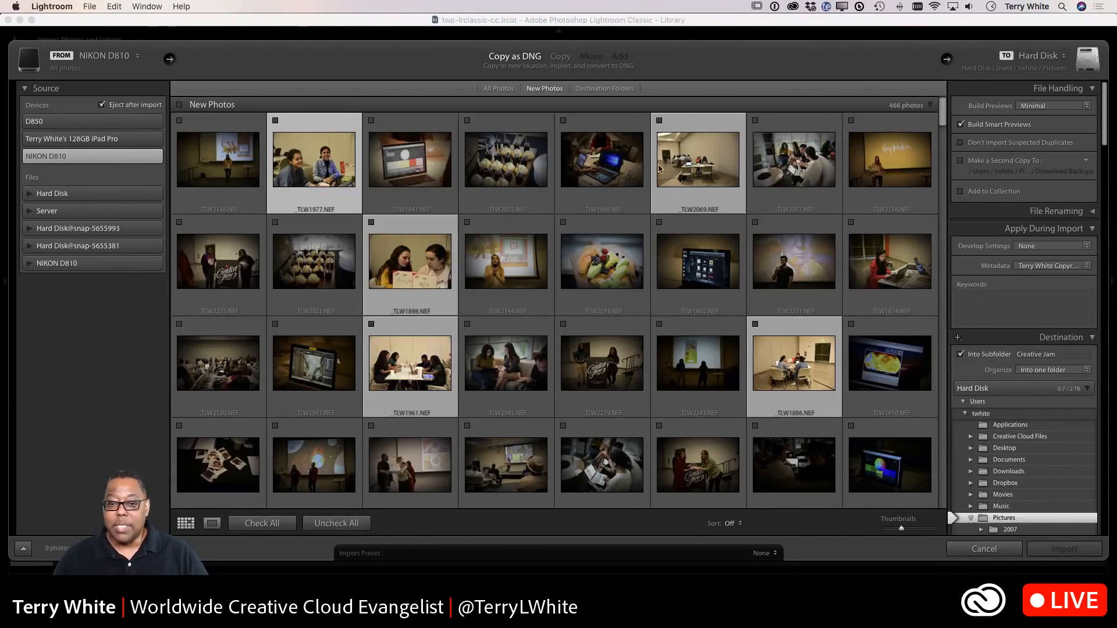
Add _TLW2073, _TLW1973, _TLW1981 and _TLW1830 to the selection and check all selected photos for import
scroll(617, 323, "down", 3)
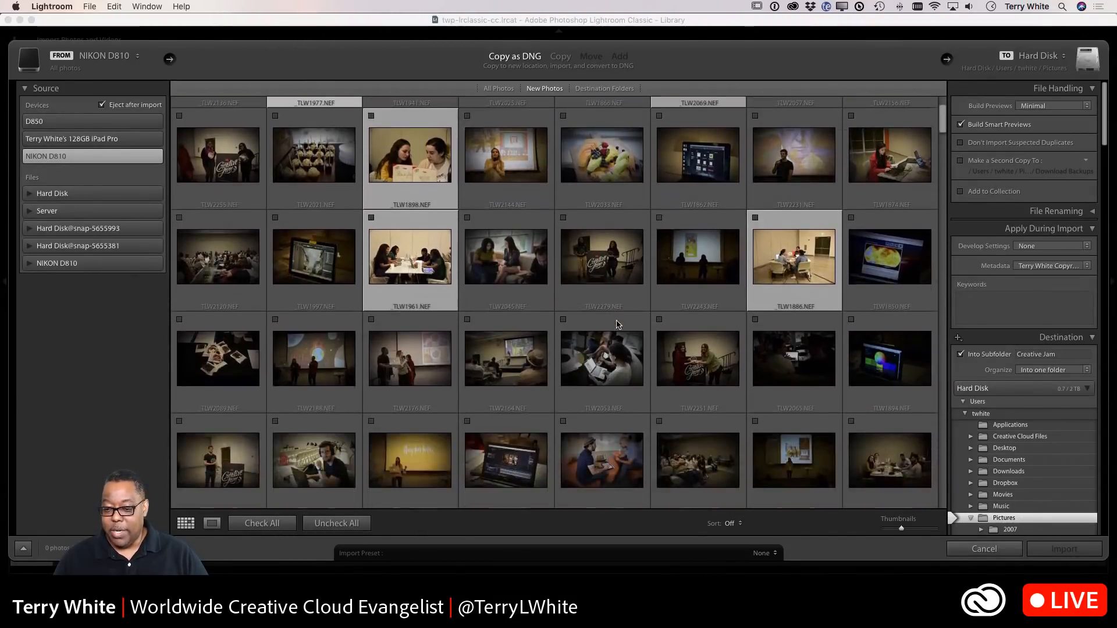
scroll(616, 324, "down", 2)
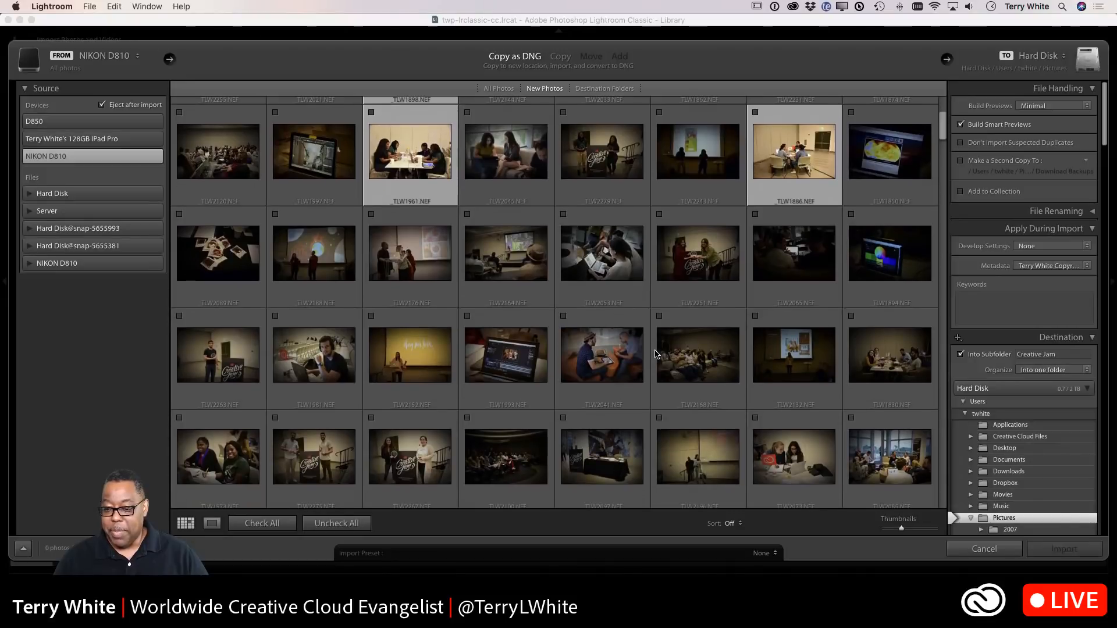
left_click(764, 459, "super")
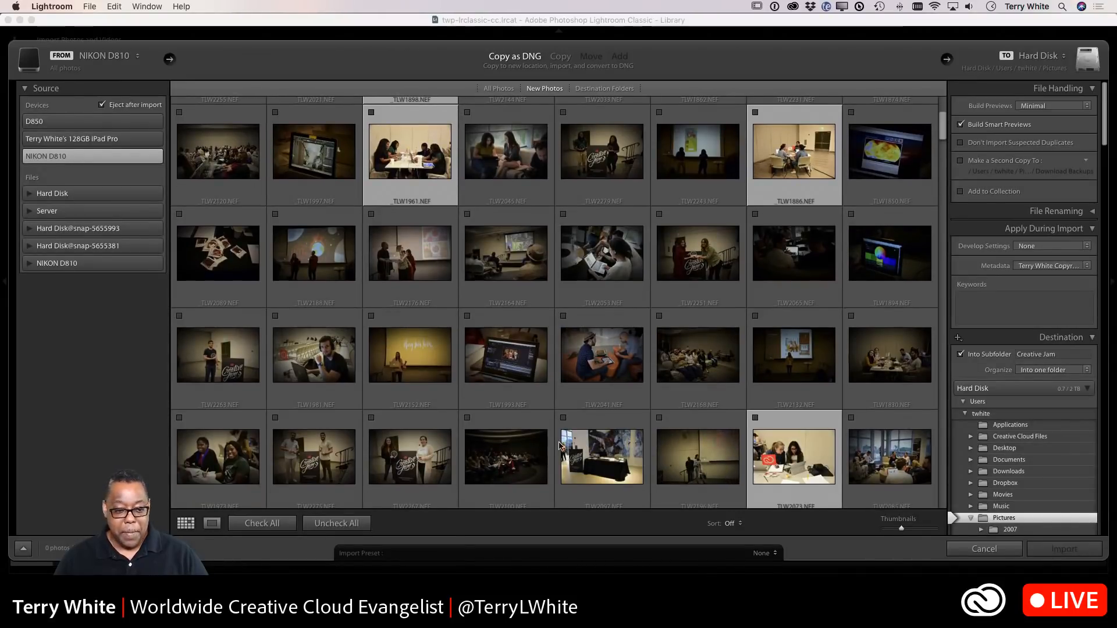
left_click(233, 450, "super")
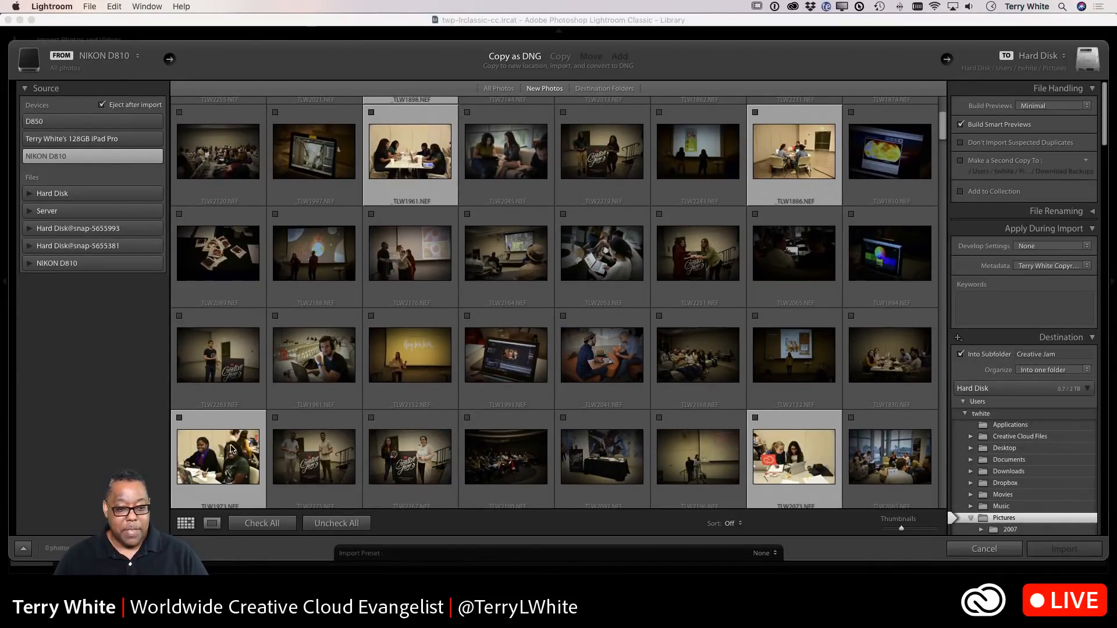
left_click(320, 368, "super")
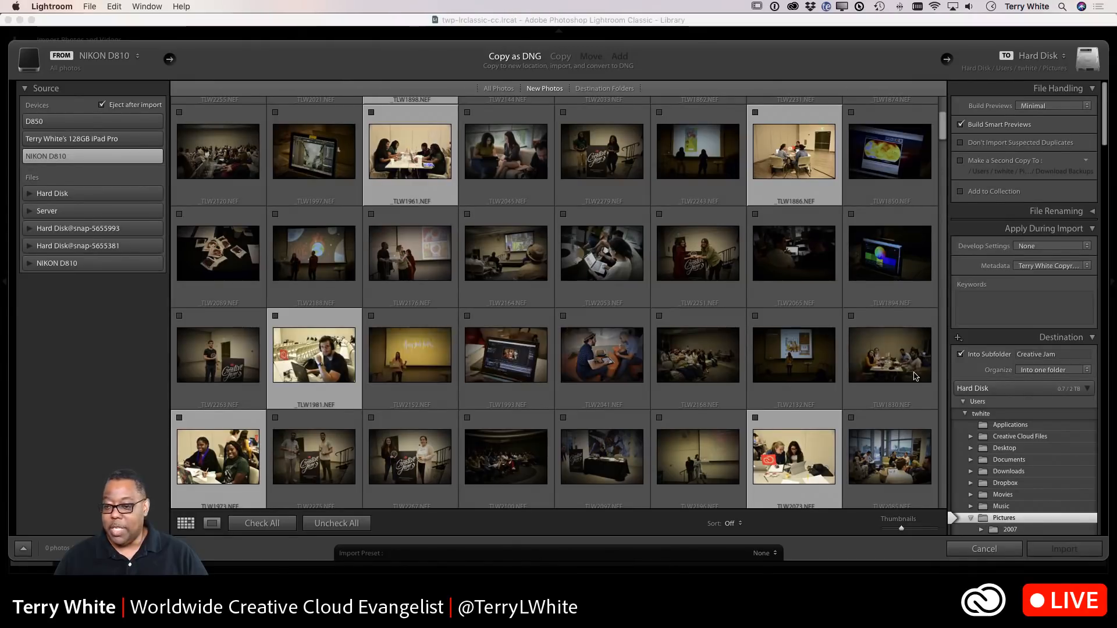
left_click(911, 372, "super")
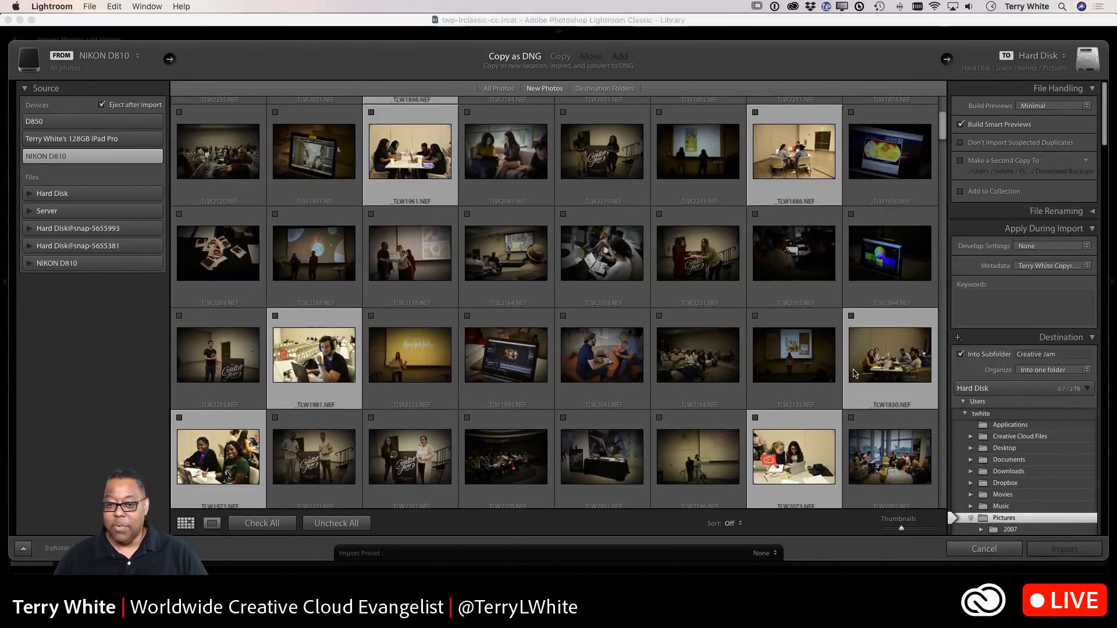
scroll(853, 373, "up", 5)
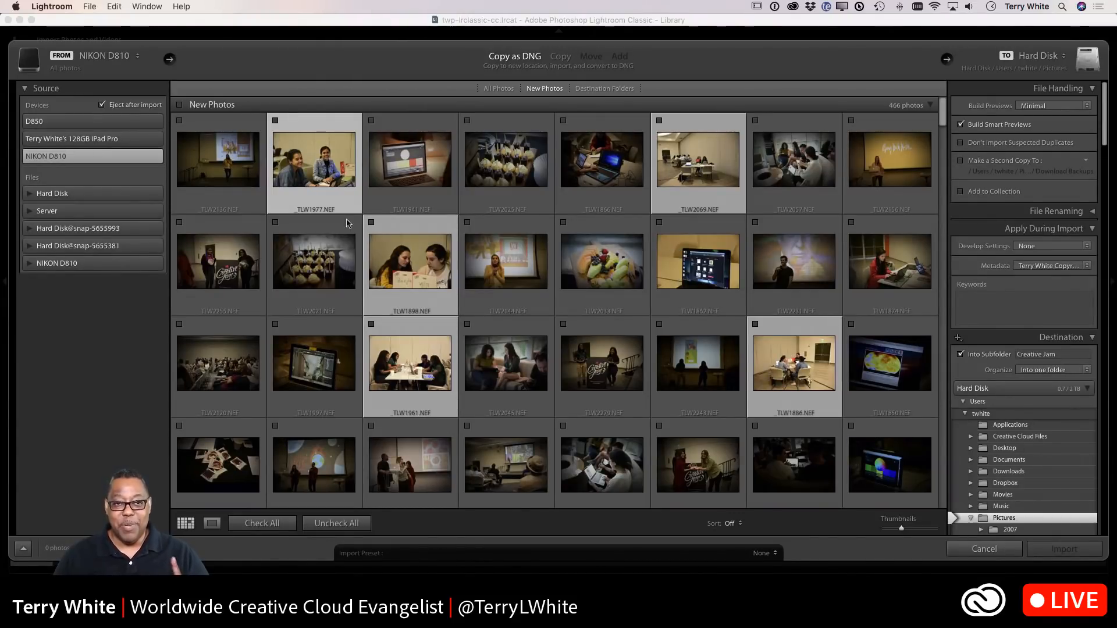
left_click(275, 121)
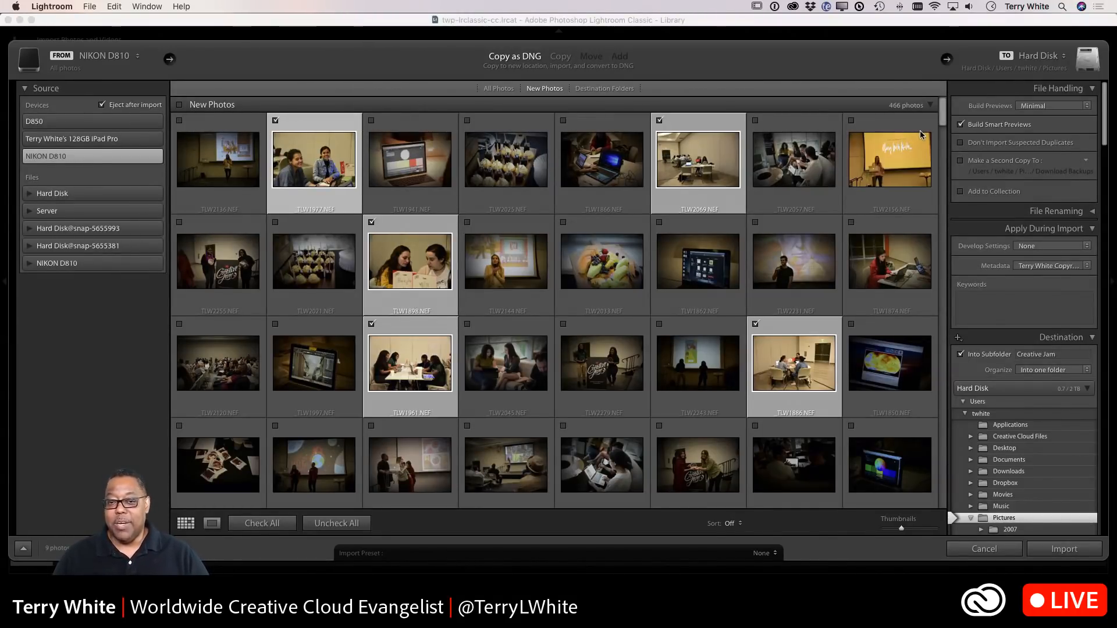
Set the develop settings applied during import to the Portraits Begin Here user preset and import the checked photos
mouse_move(920, 134)
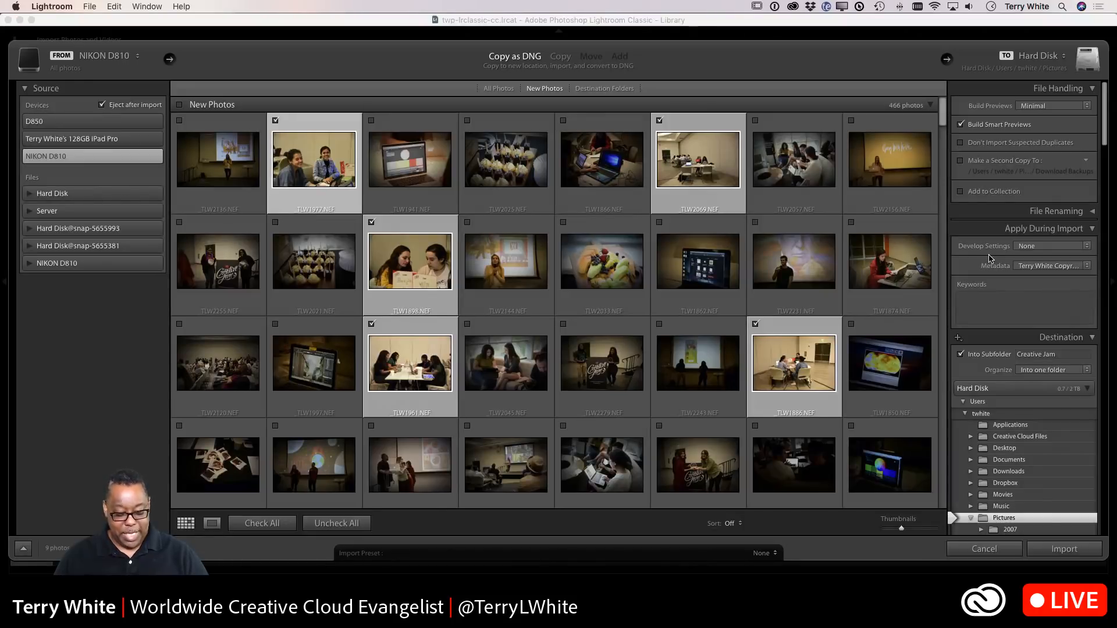
key("F1")
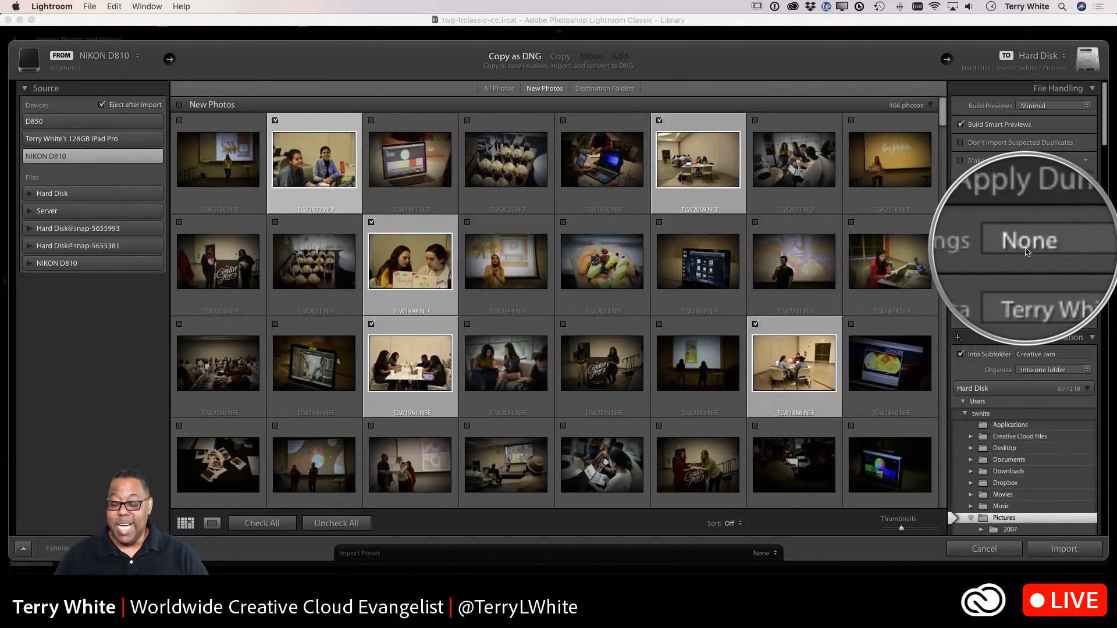
key("F1")
left_click(1025, 247)
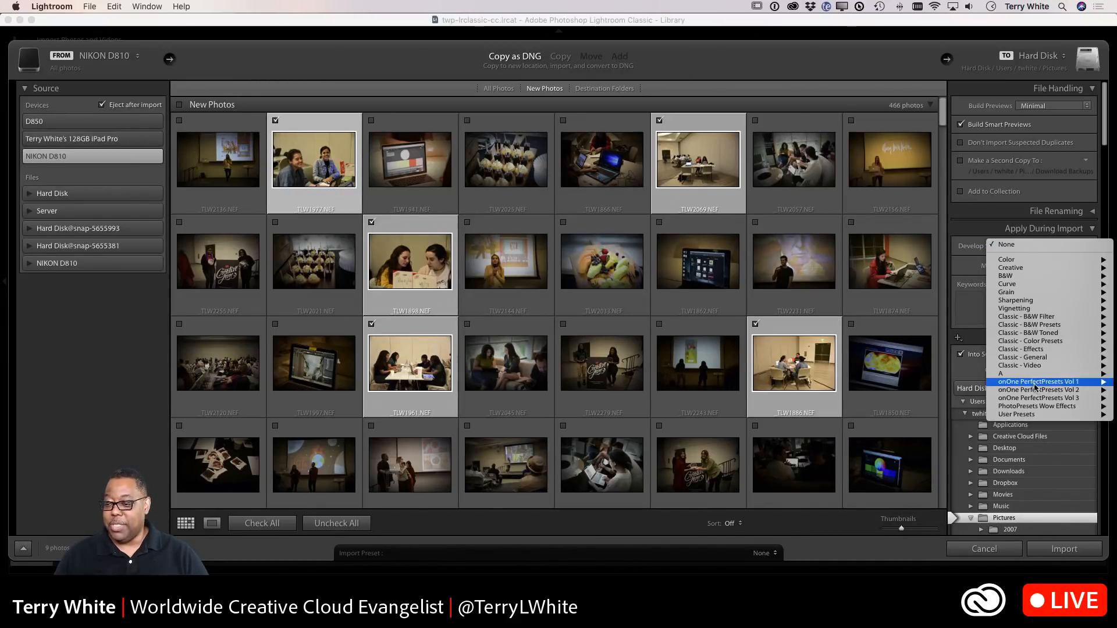
mouse_move(1034, 415)
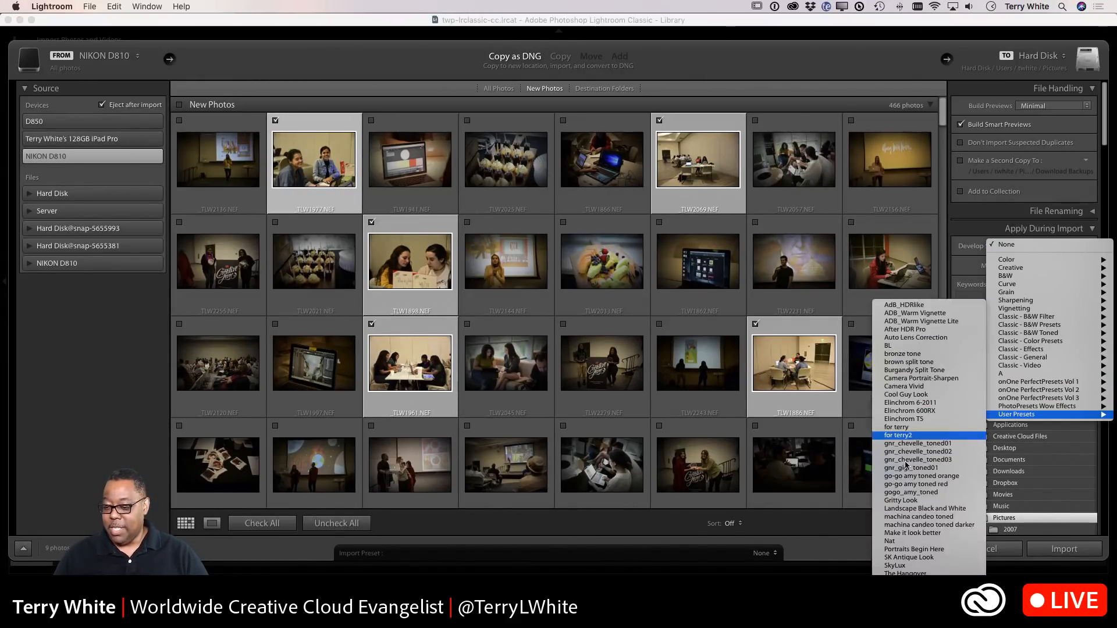
left_click(899, 550)
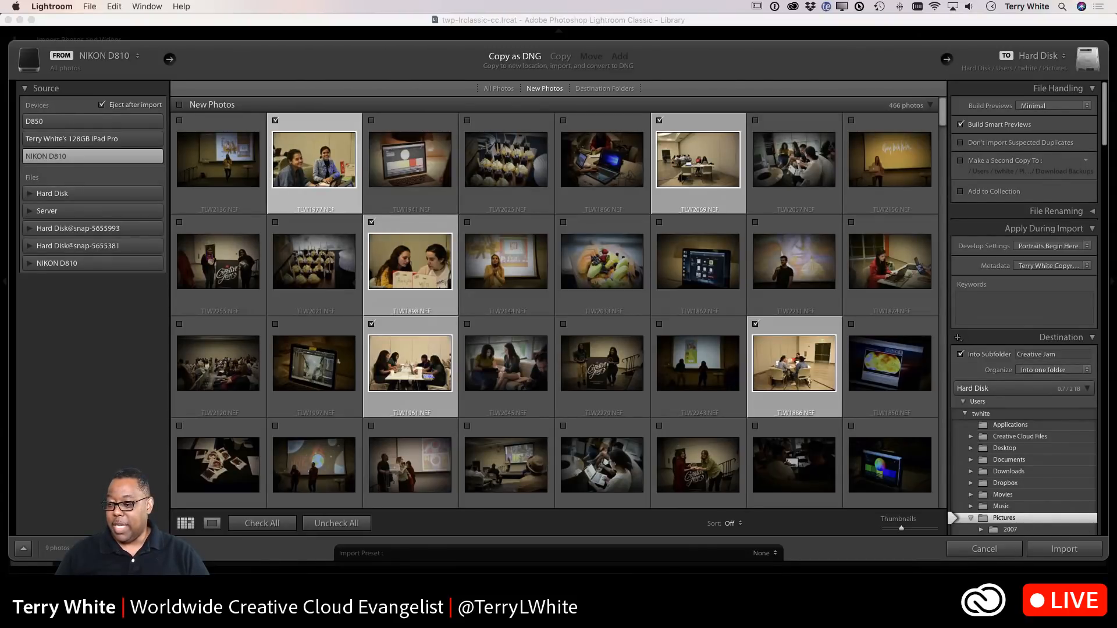
left_click(1063, 549)
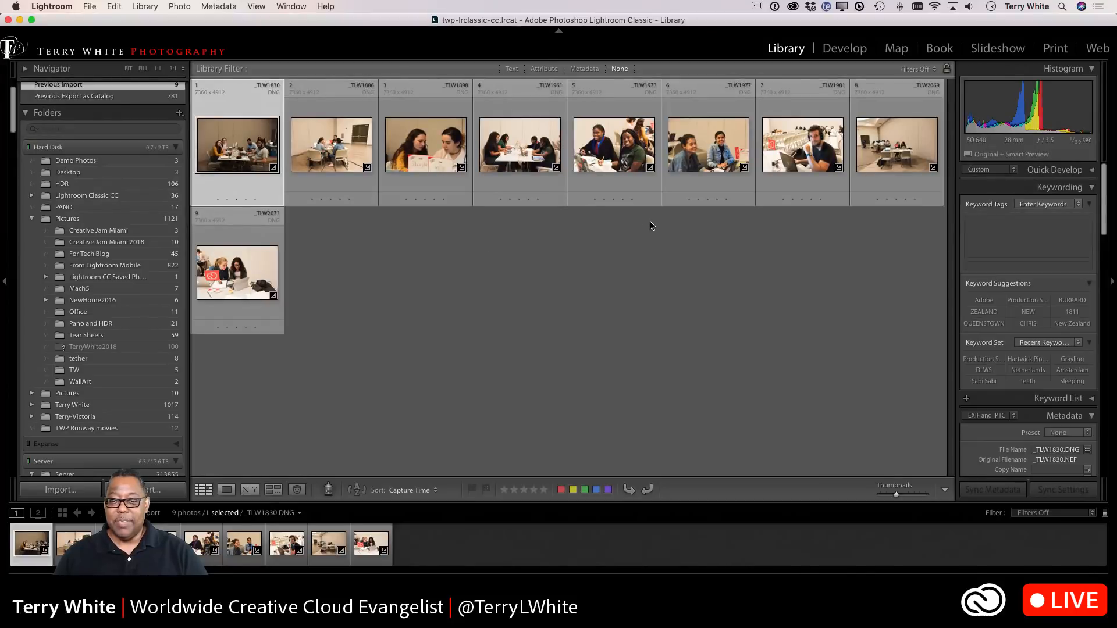
Open imported photo _TLW1977 in Develop, advance to _TLW1981 and flag that photo as rejected
left_click(698, 153)
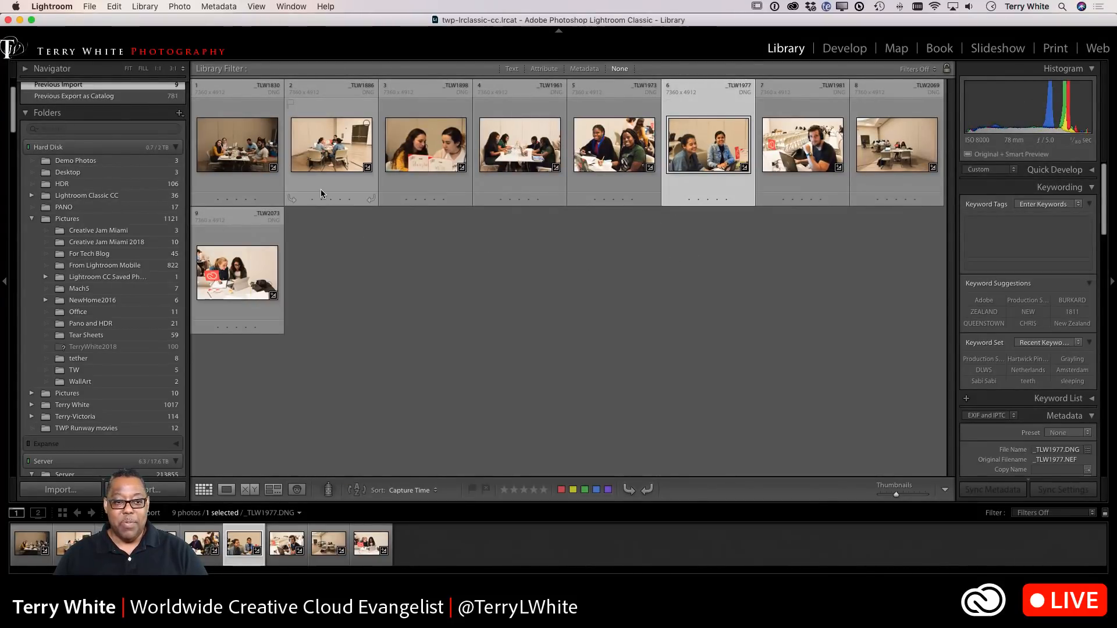
key("d")
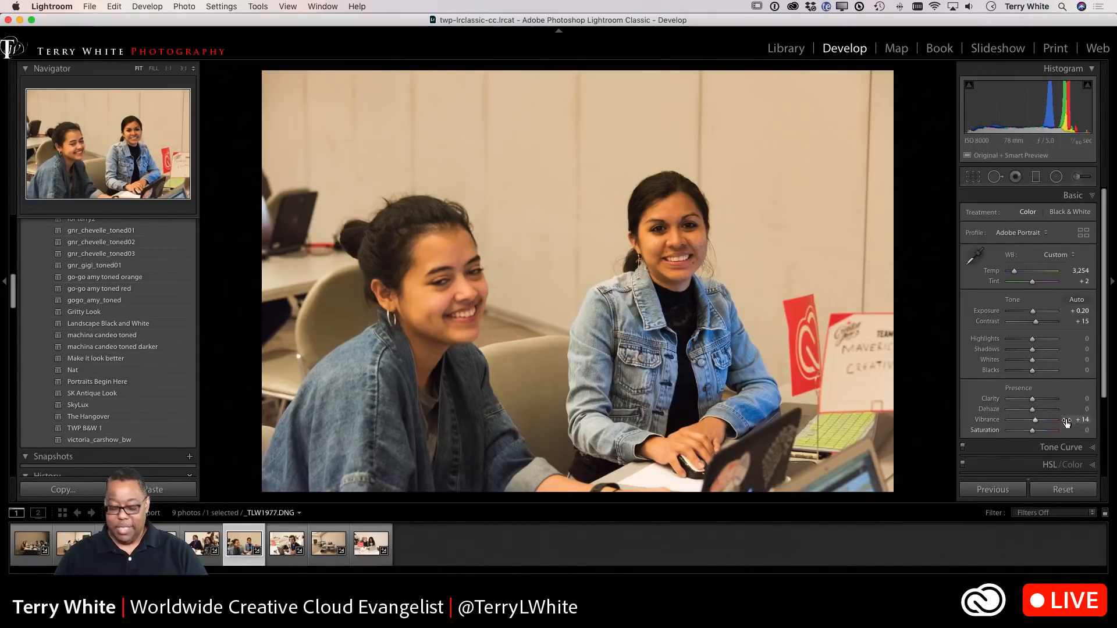
key("Right")
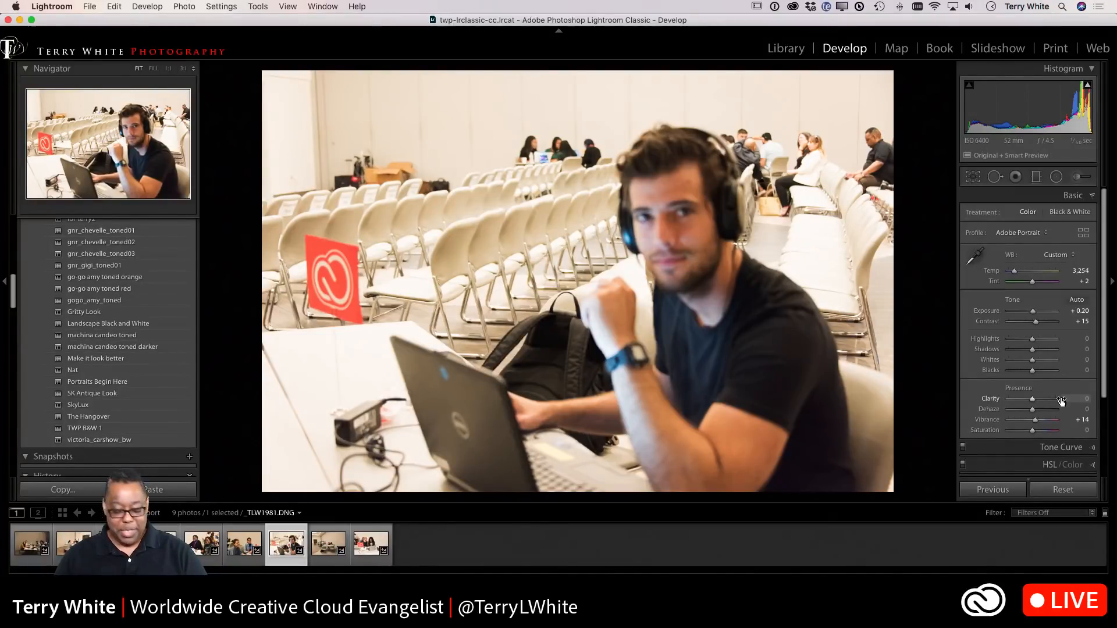
key("x")
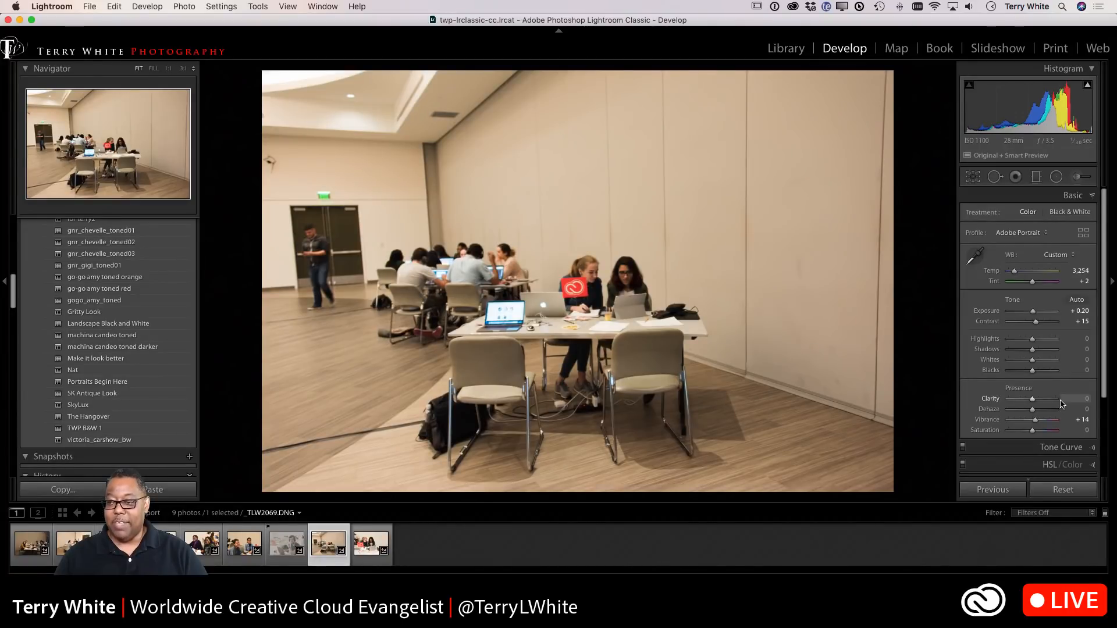
Go back to photo _TLW1977 in Develop and examine its exposure and contrast settings
key("Left")
key("Left")
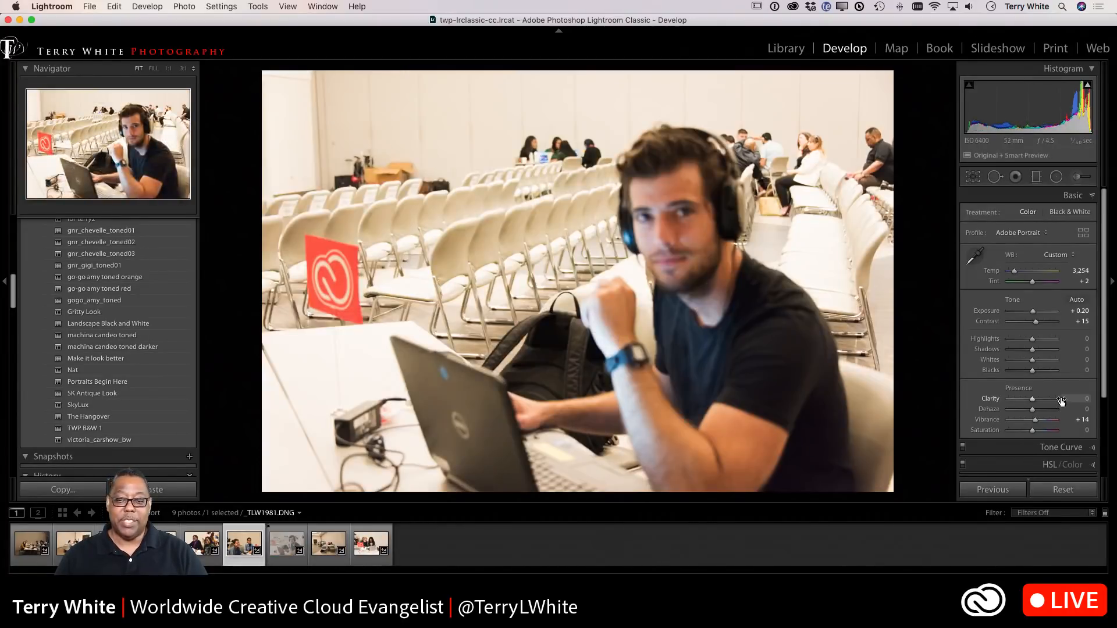
key("Left")
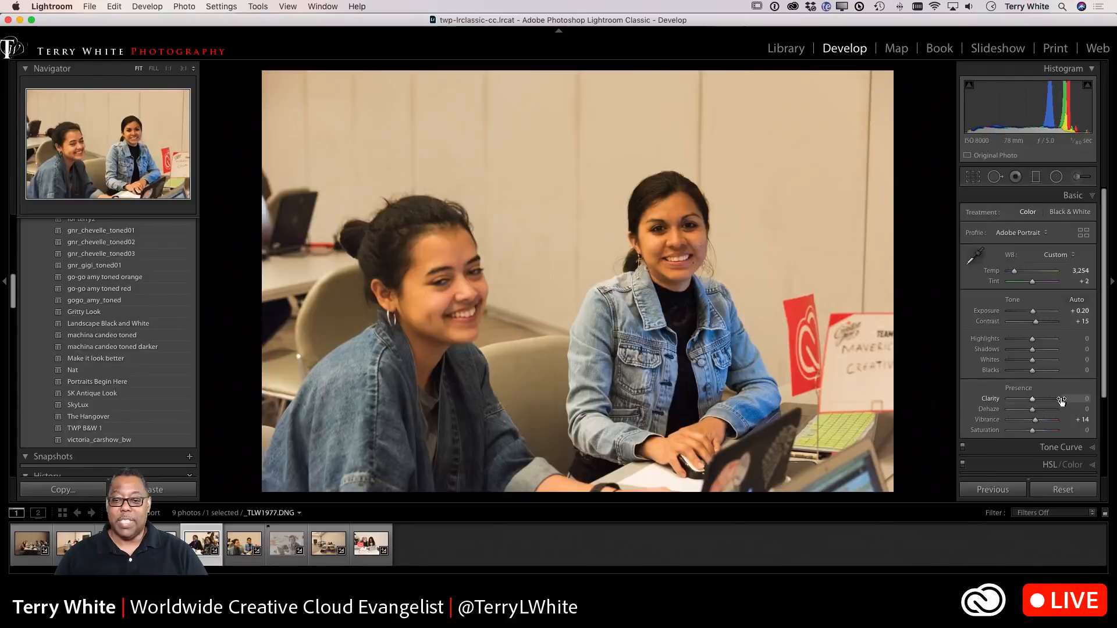
key("Right")
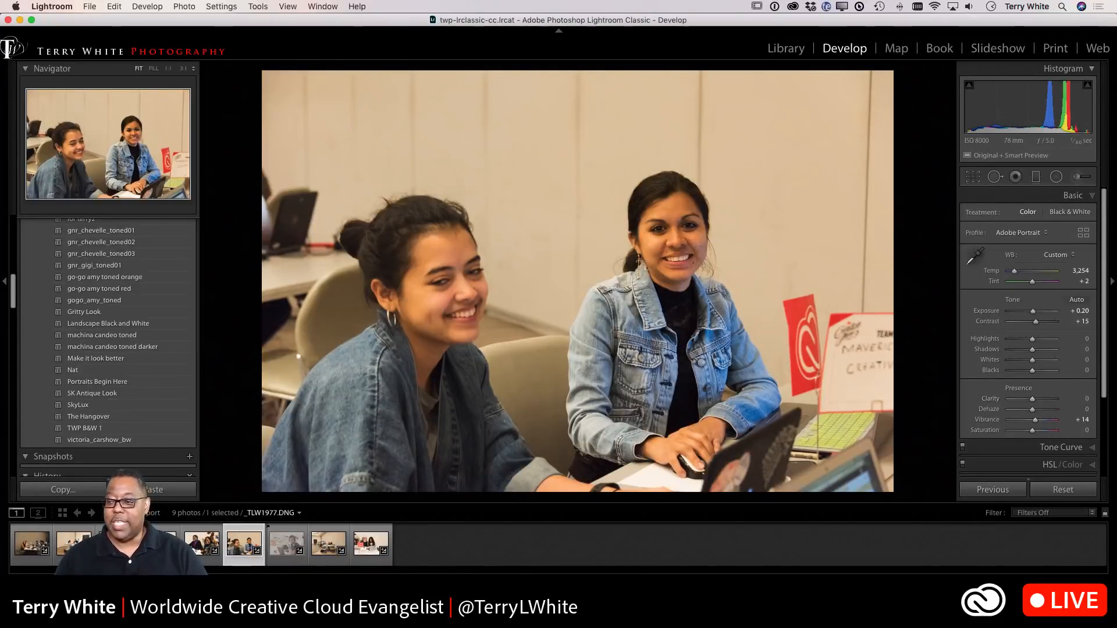
left_click(1081, 321)
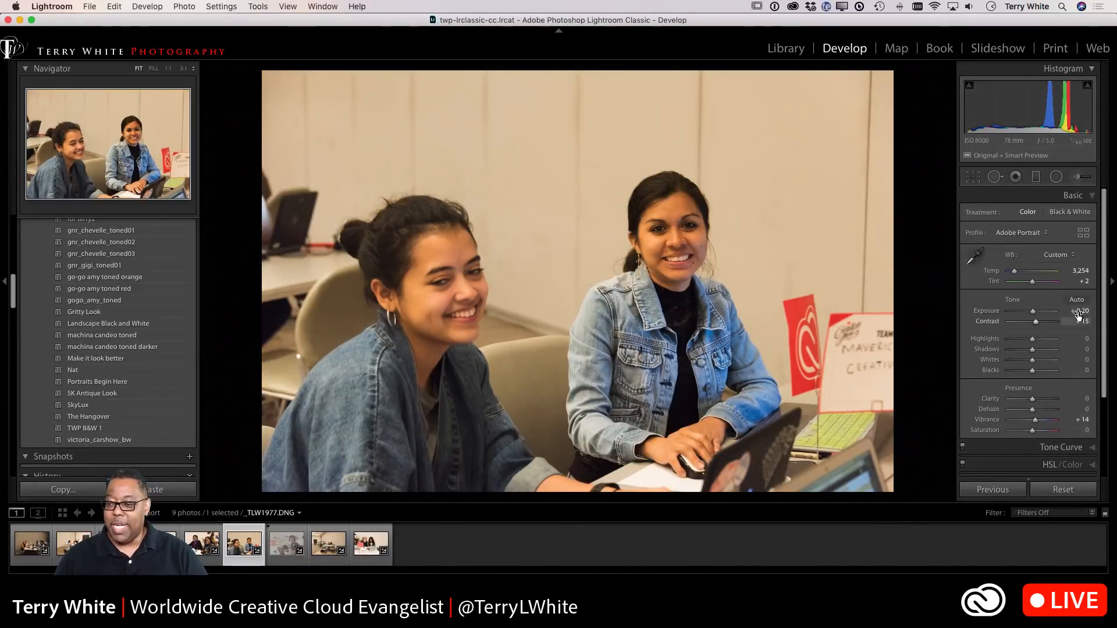
Raise the exposure of photo _TLW1977 in small increments and return to the Library grid
key("shift+Tab")
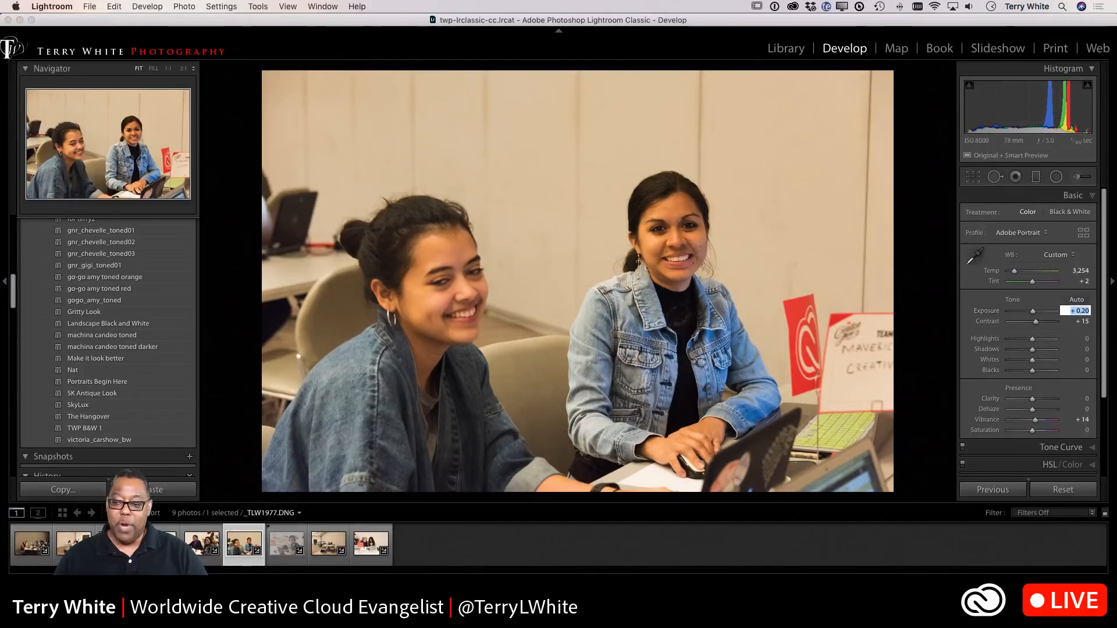
key("Up")
key("Up")
key("Up")
key("Up")
key("Down")
key("g")
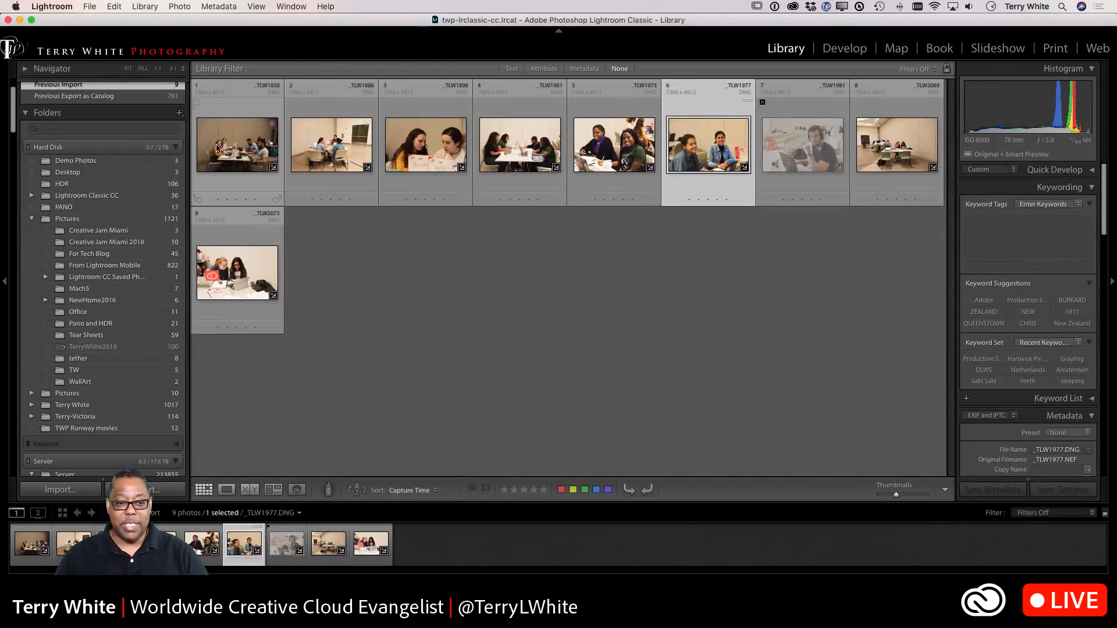
Open photo _TLW1830 in Develop, set its exposure to +0.50, and return to the Library grid
left_click(239, 145)
key("d")
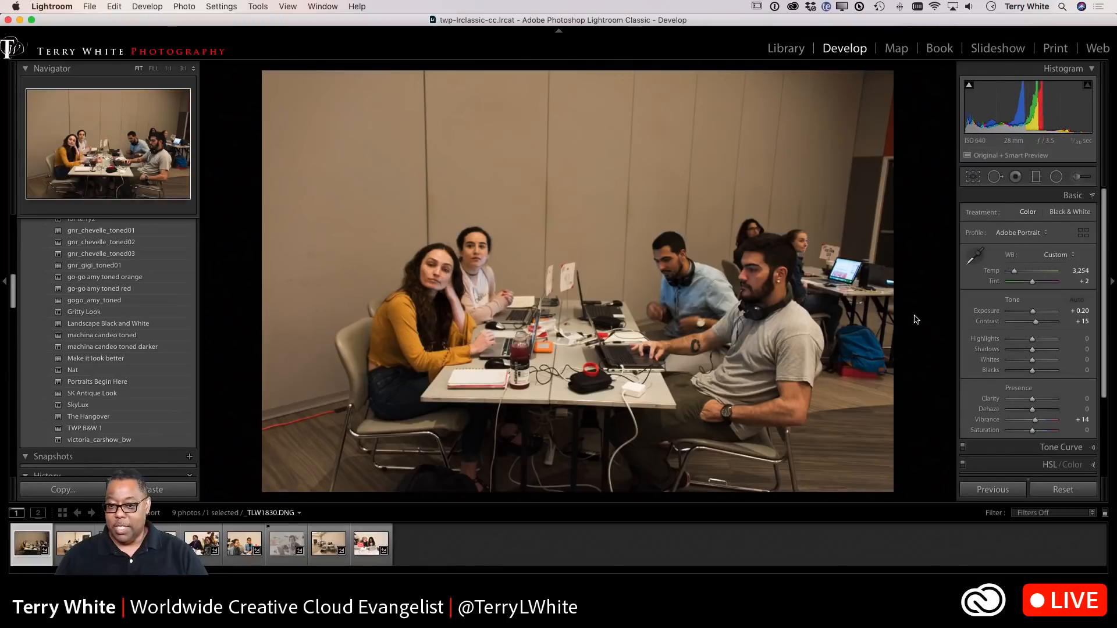
left_click(1081, 311)
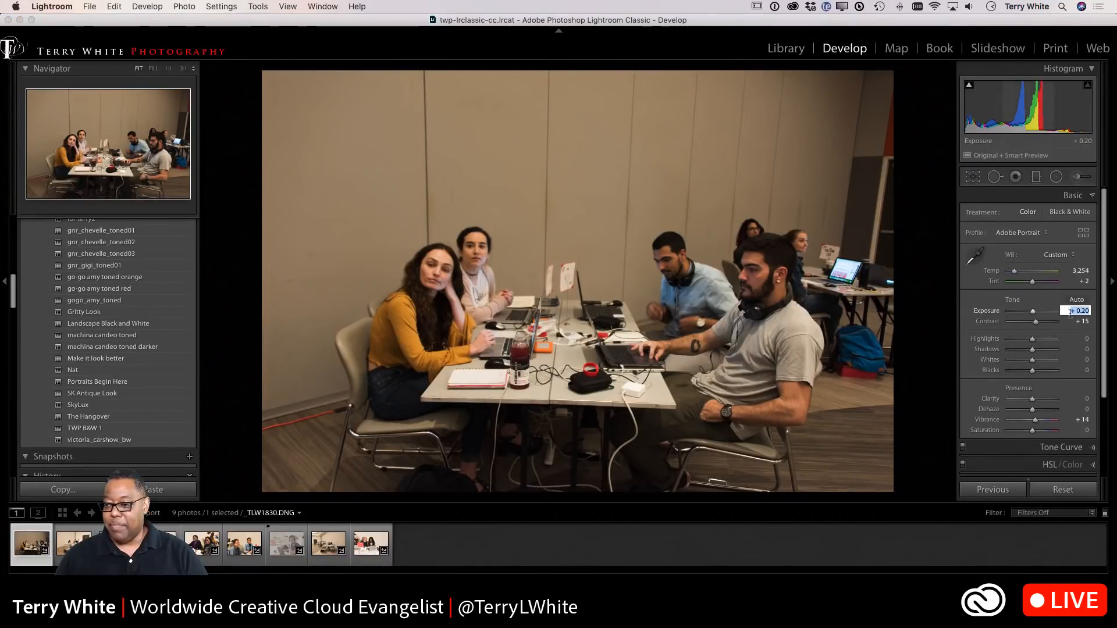
type("0.6")
key("Return")
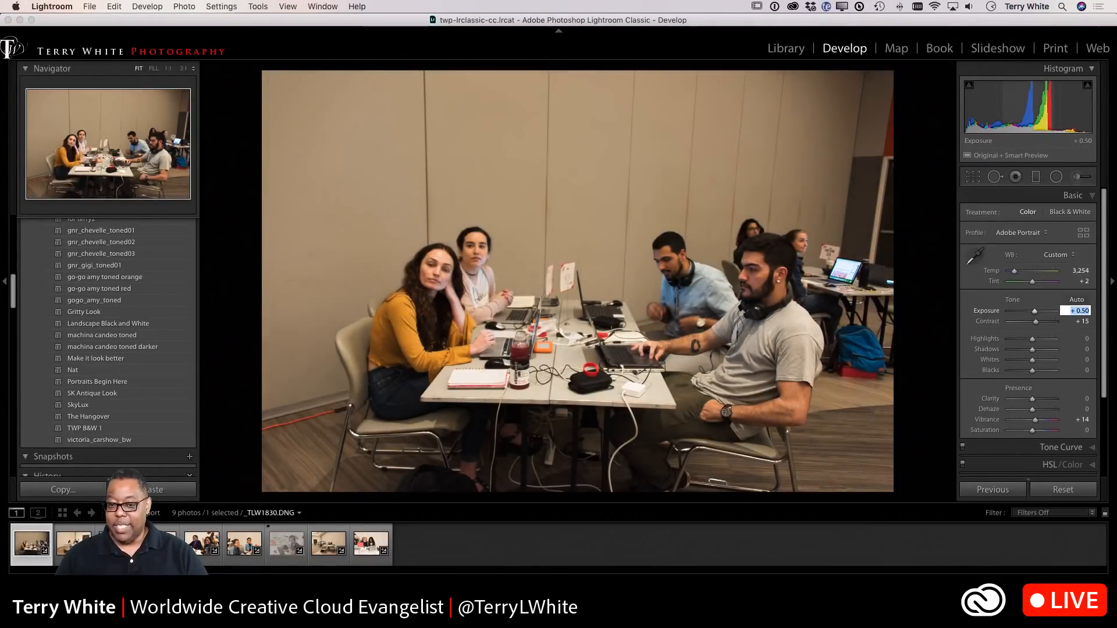
key("backslash")
key("g")
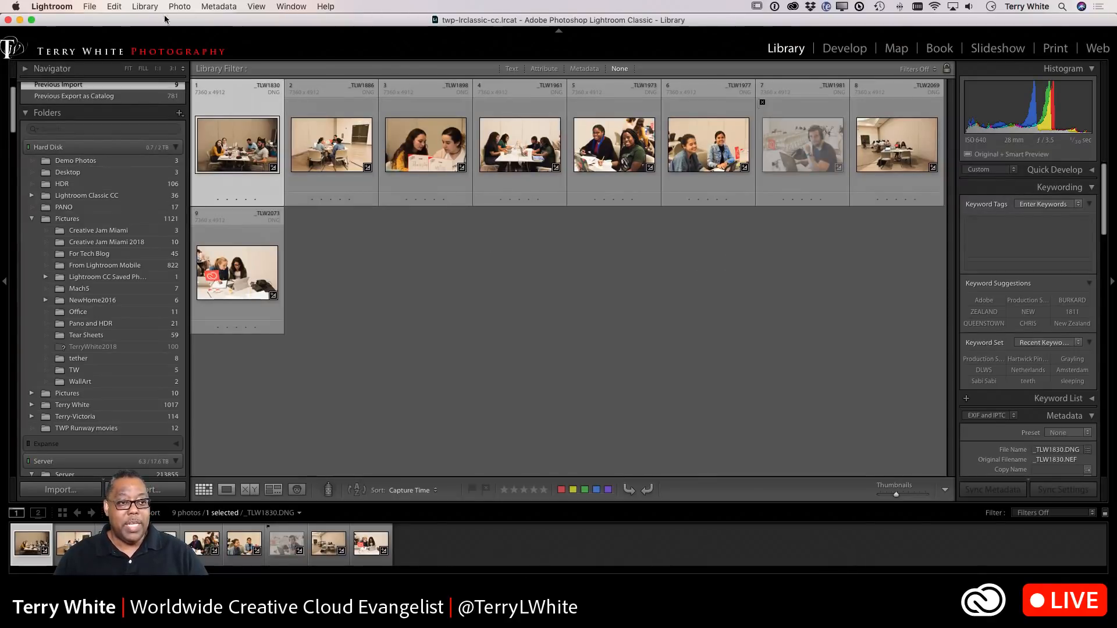
Set up a new tethered capture session named Mach5car with start number 1
left_click(88, 6)
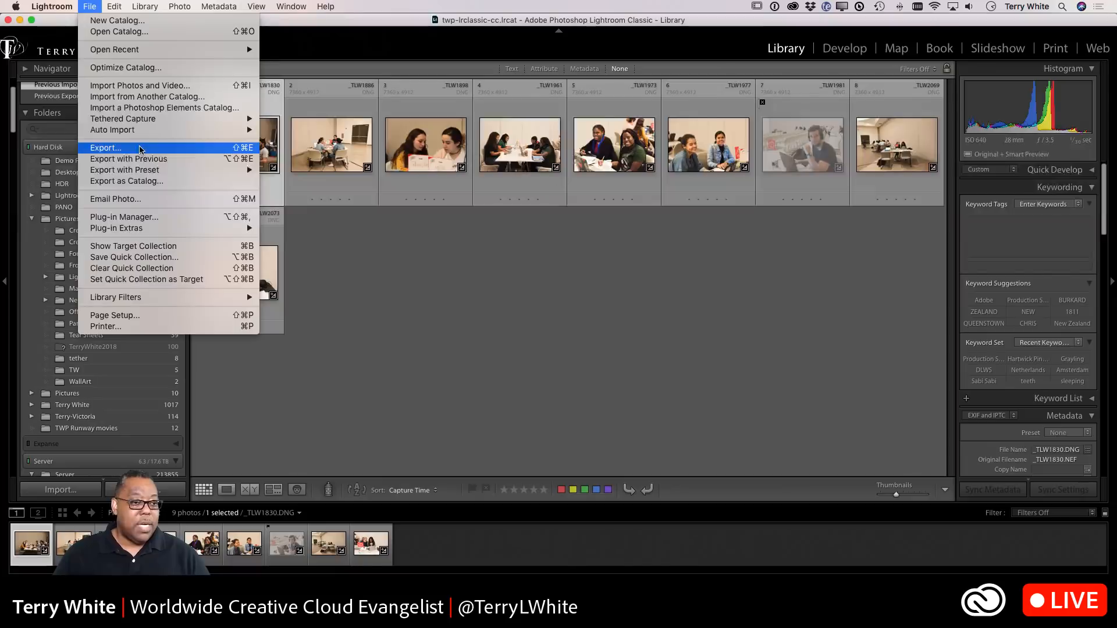
mouse_move(144, 122)
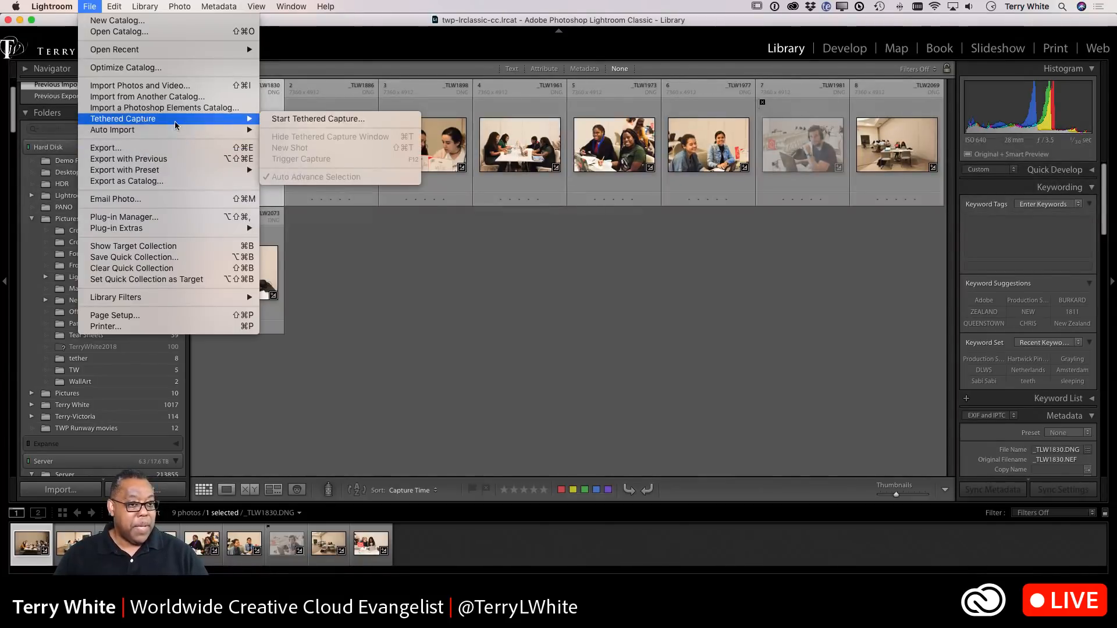
mouse_move(256, 118)
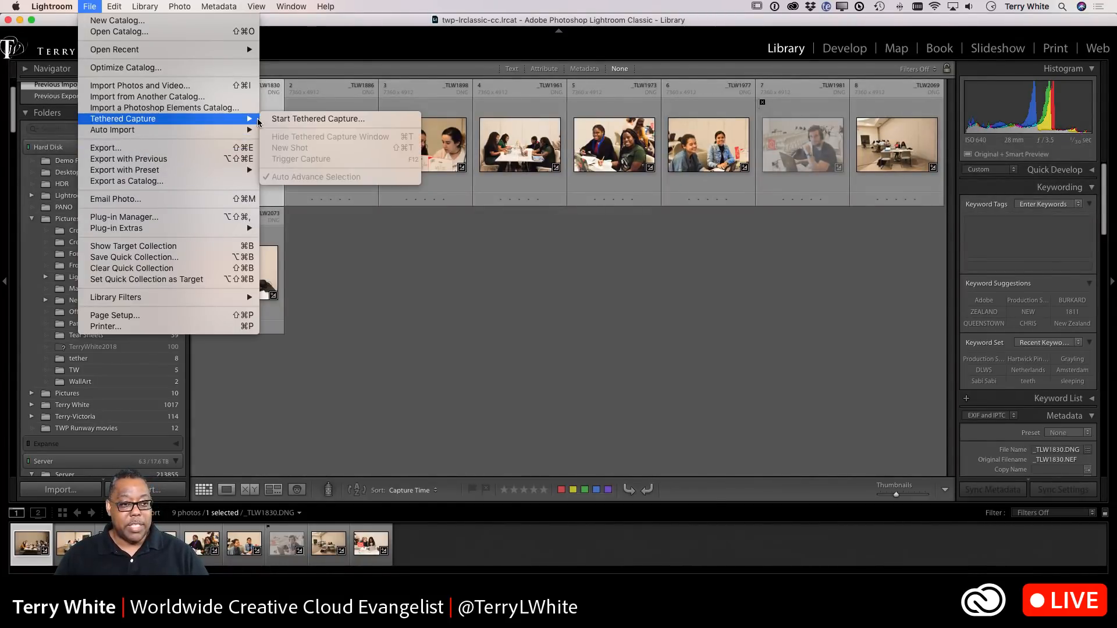
left_click(302, 118)
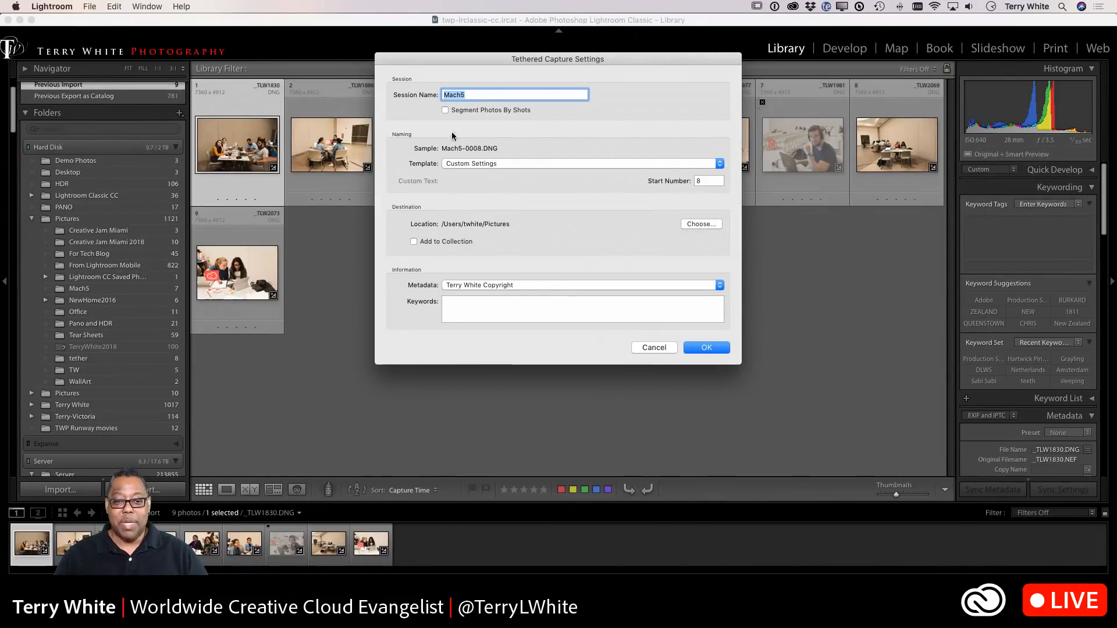
left_click(468, 95)
type("car")
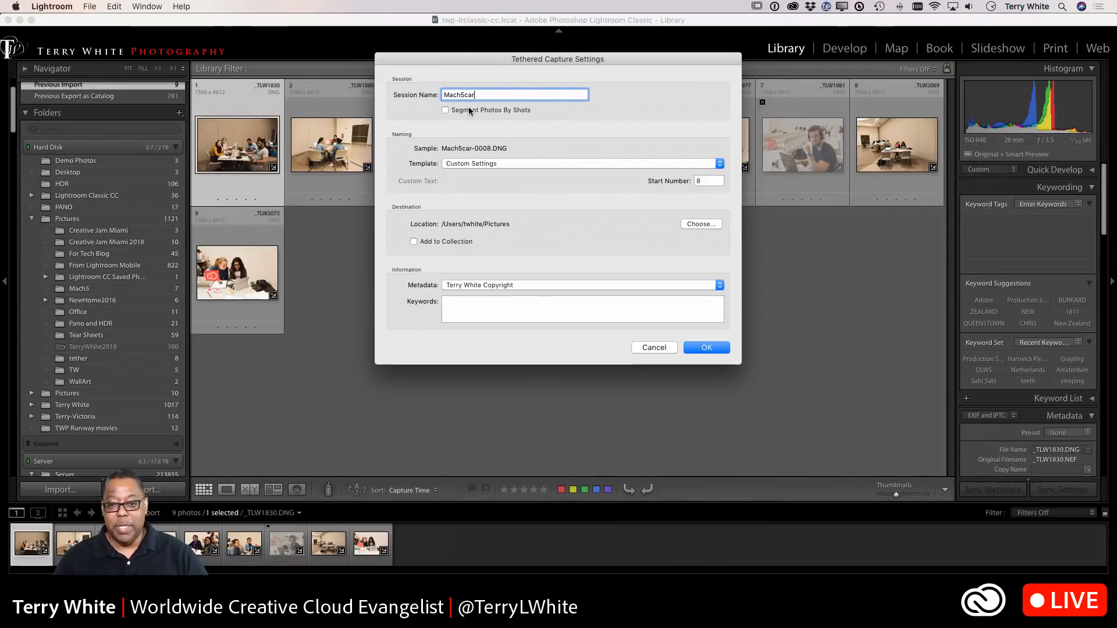
double_click(699, 181)
type("1")
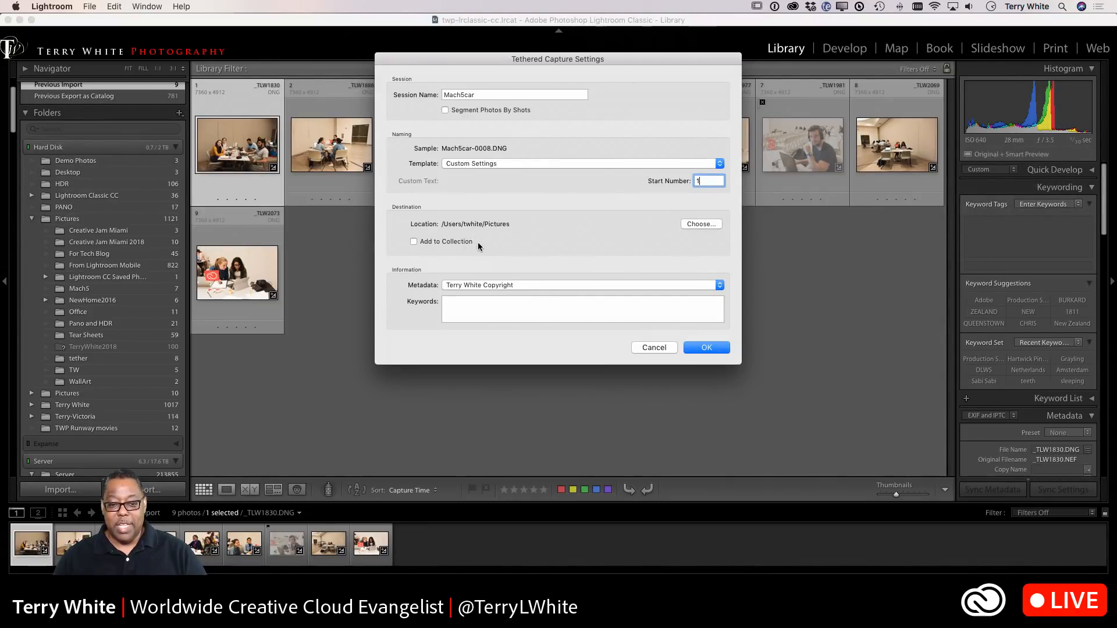
Add the tethered shots to a new collection named Mach 5 inside the Demo set, synced with Lightroom CC
left_click(445, 242)
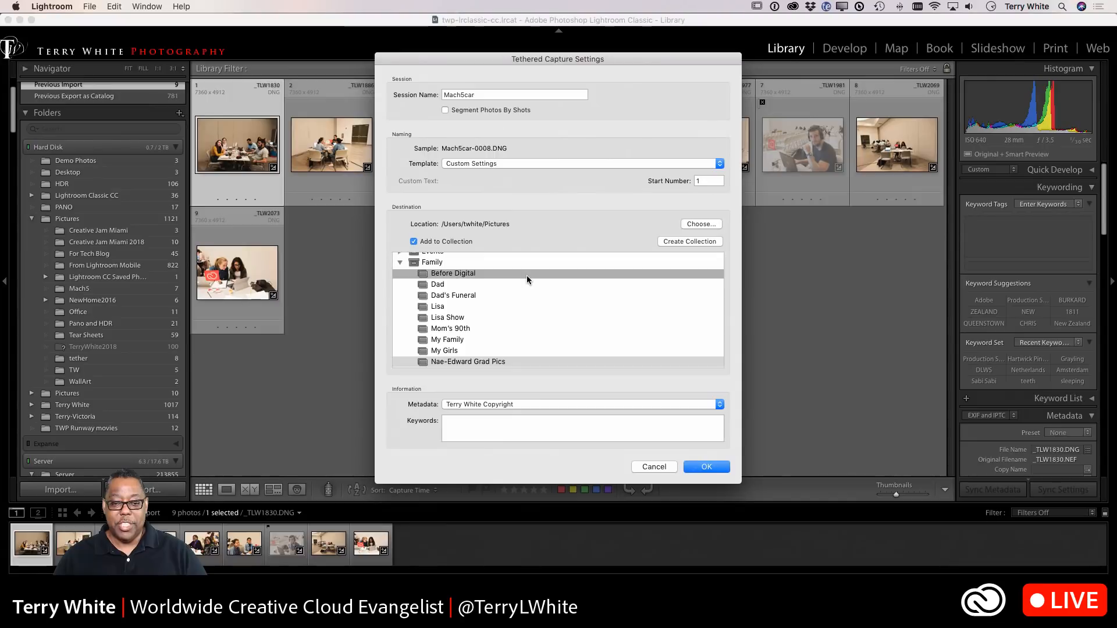
left_click(692, 242)
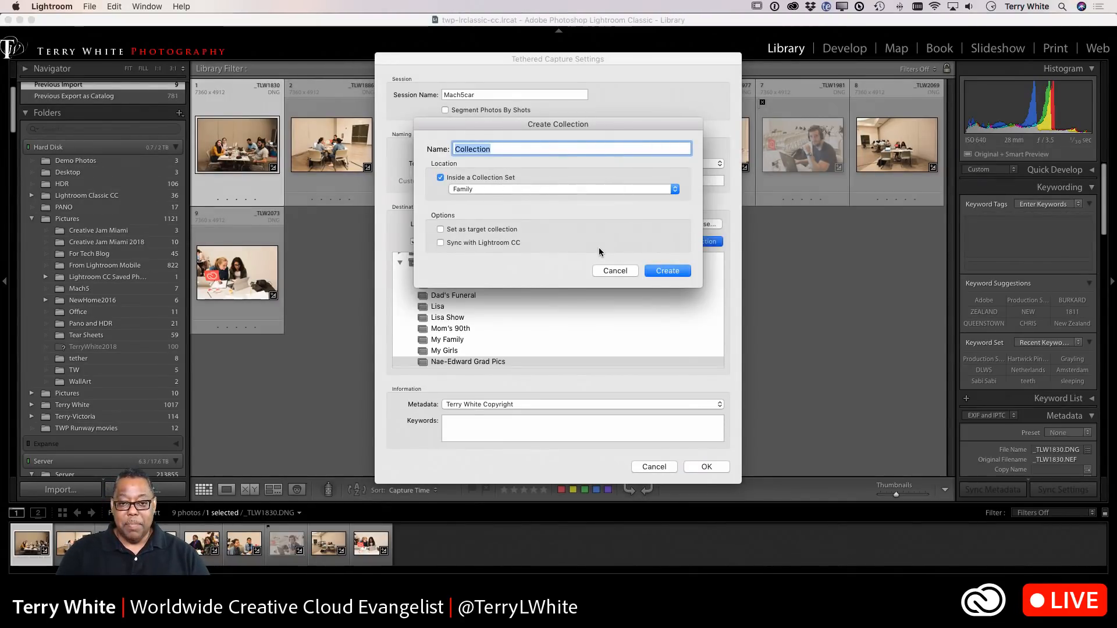
type("Mach 5")
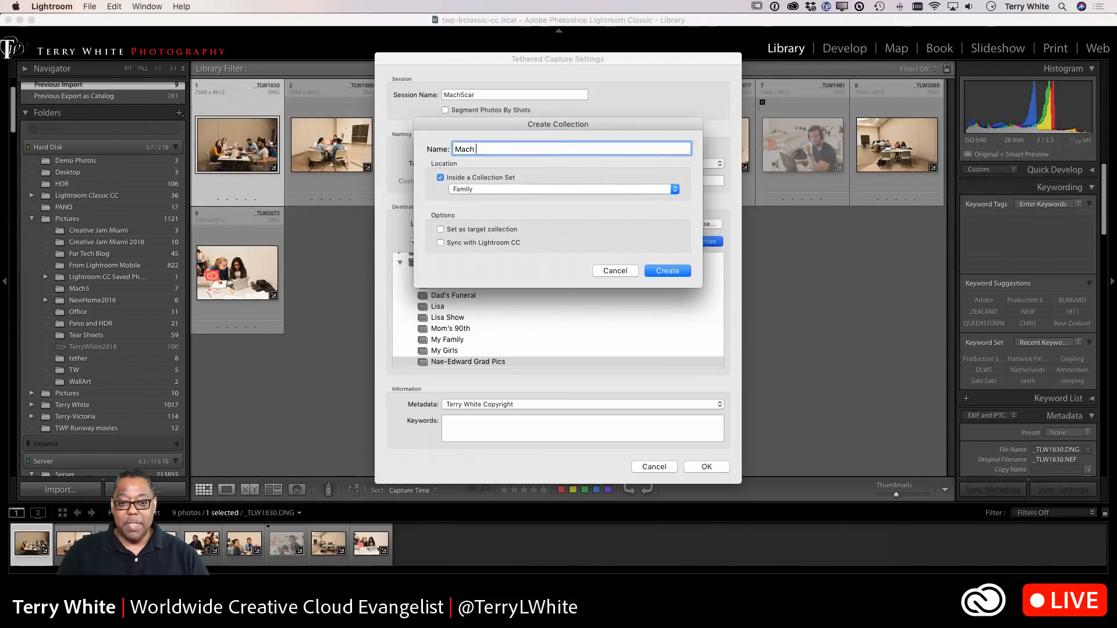
left_click(471, 189)
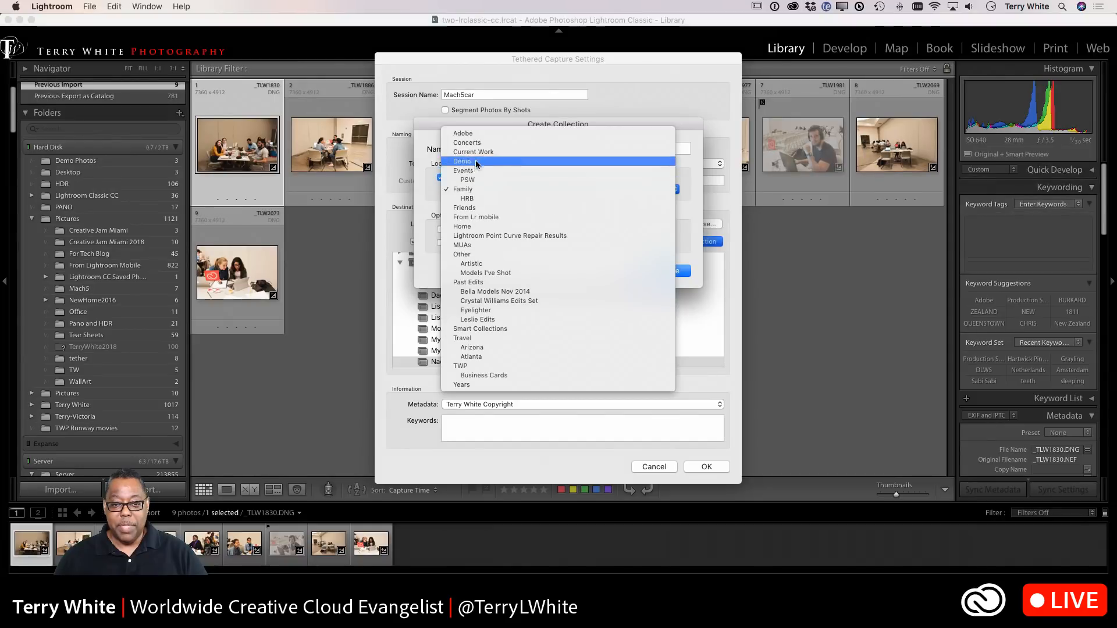
left_click(479, 163)
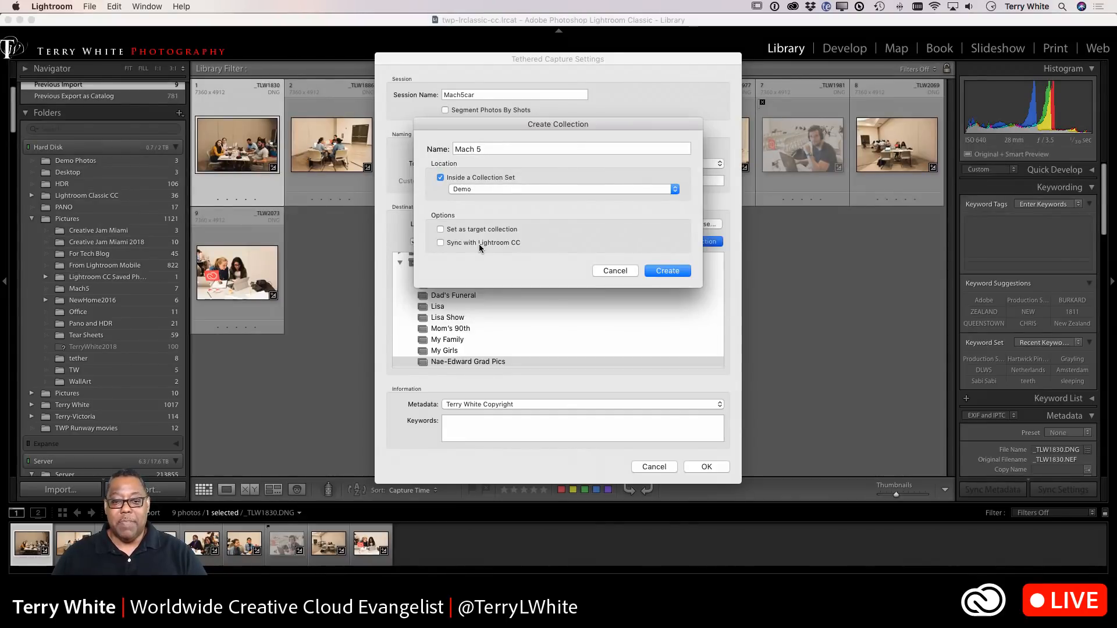
left_click(480, 243)
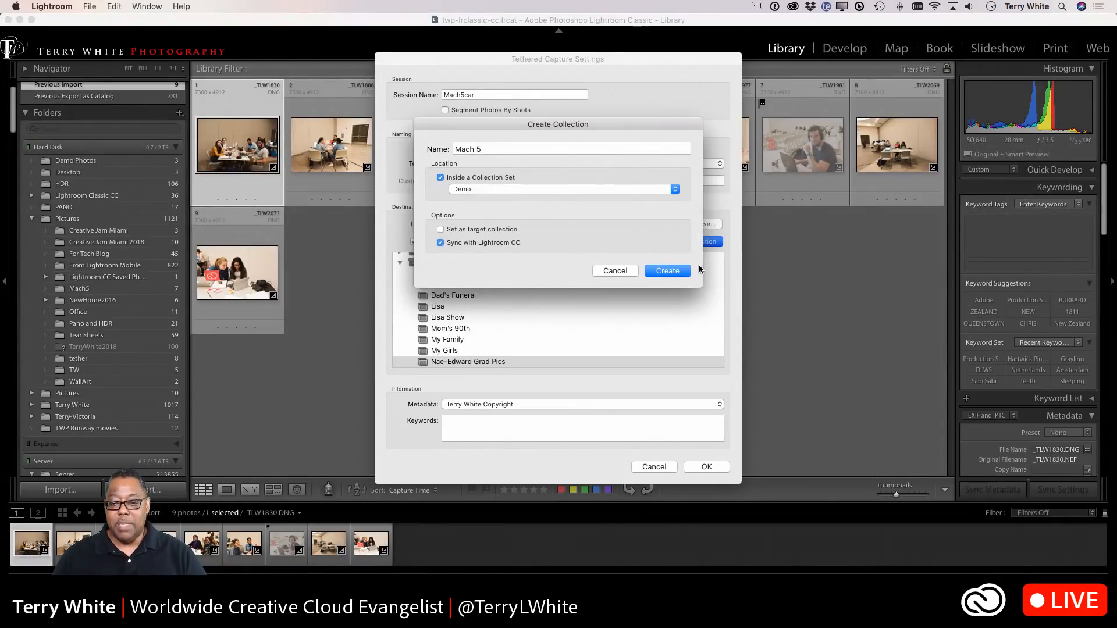
left_click(668, 271)
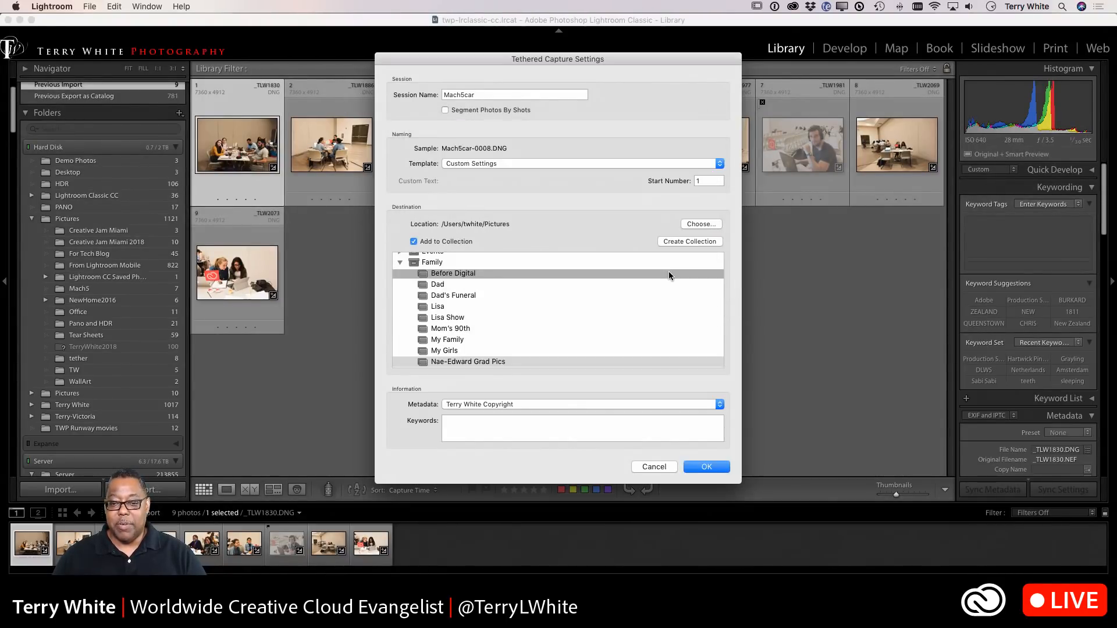
Start the Mach5car tethered session and capture one shot of the toy car with the D850
left_click(720, 470)
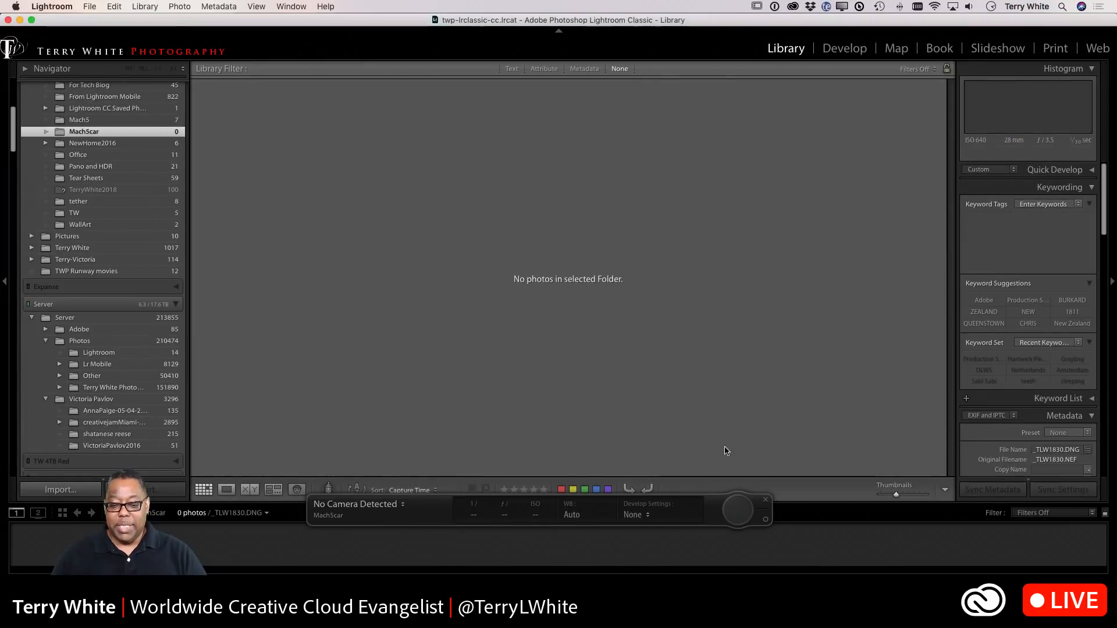
left_click_drag(711, 515, 719, 411)
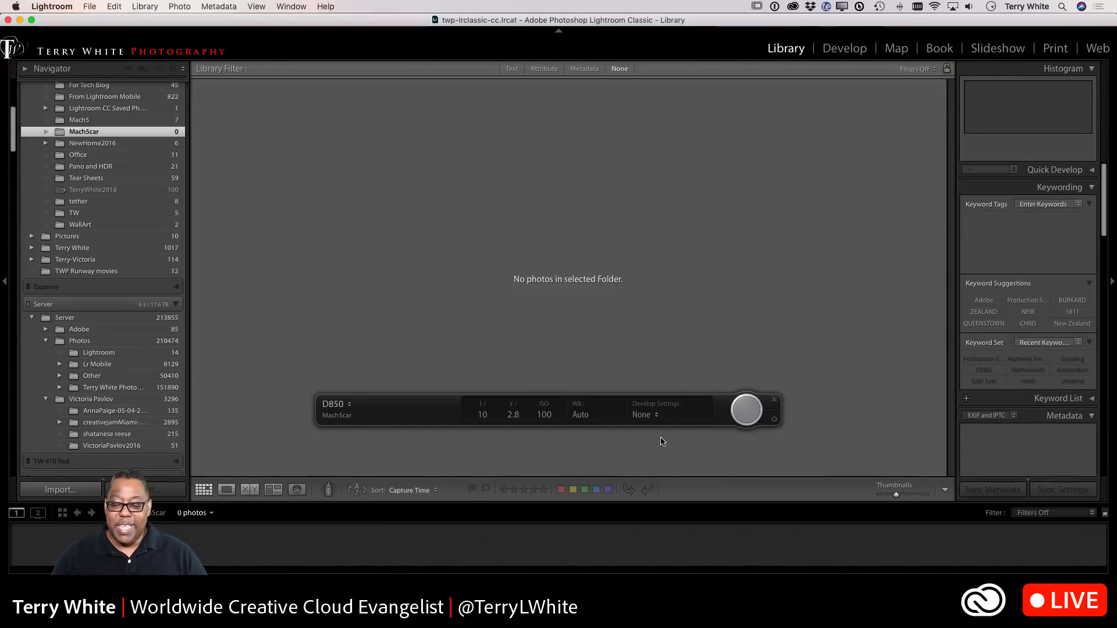
left_click(744, 418)
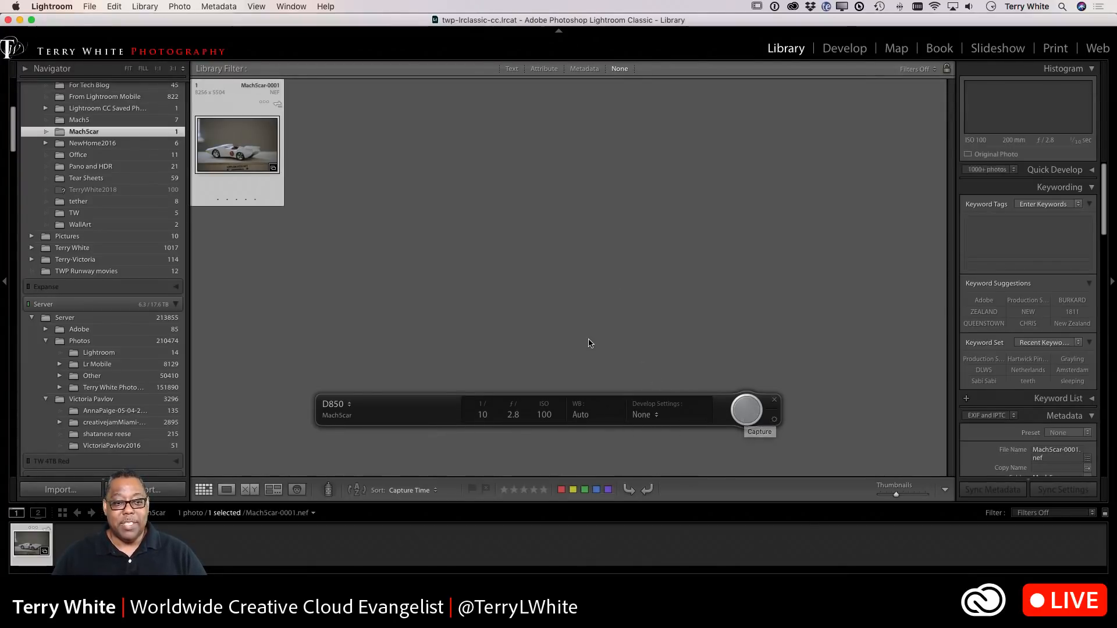
Move the capture bar over the filmstrip, open the captured car photo in Develop and apply the Adobe Vivid profile
left_click_drag(711, 413, 733, 537)
key("d")
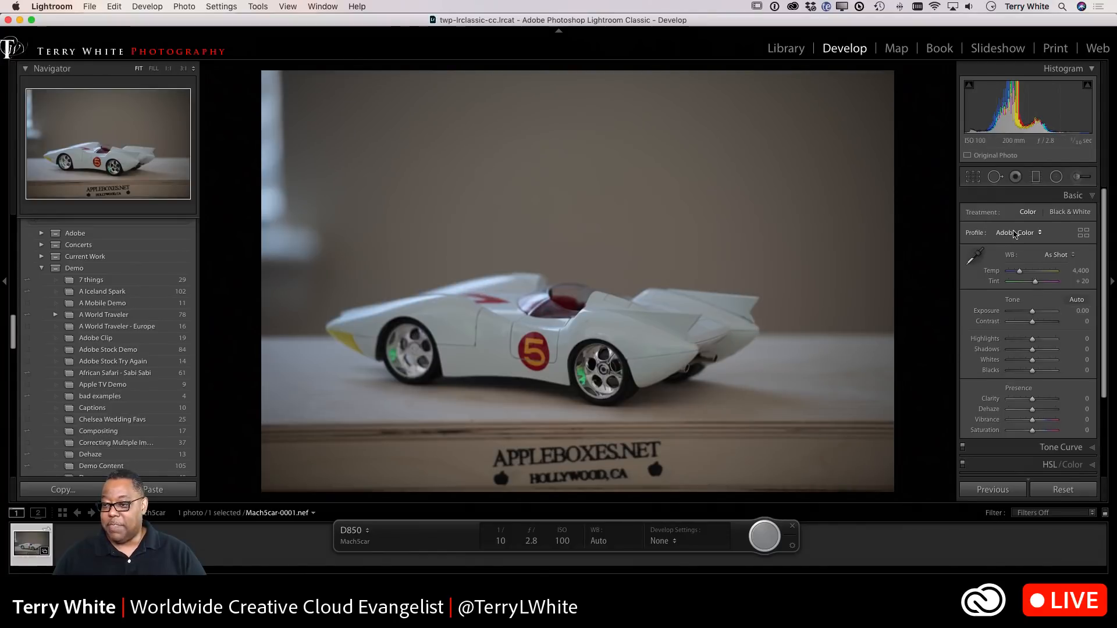
left_click(1014, 232)
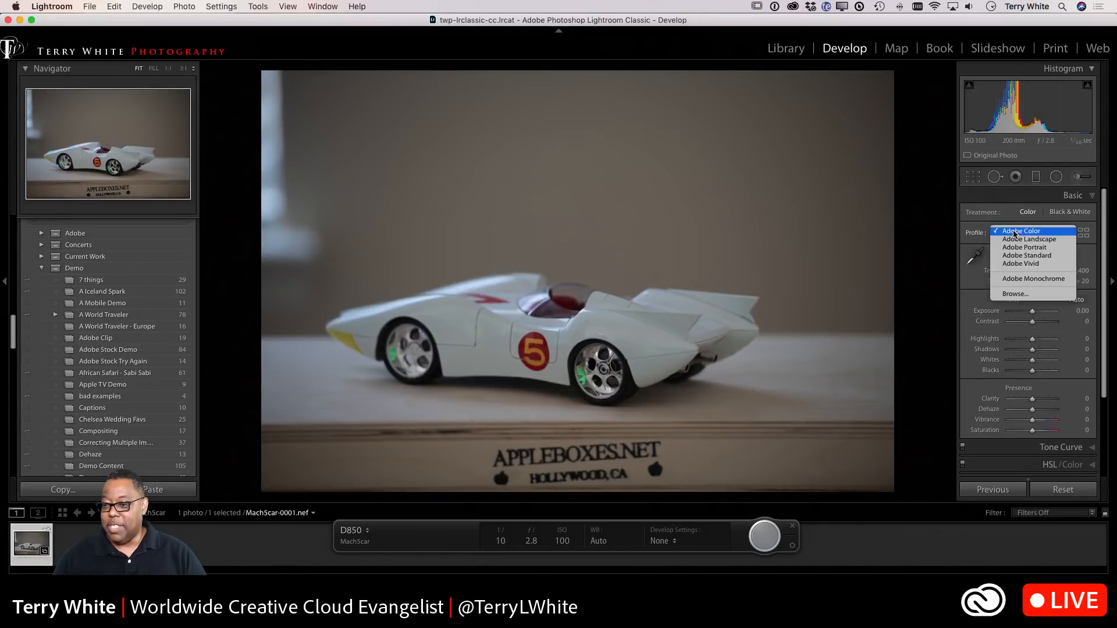
left_click(1020, 266)
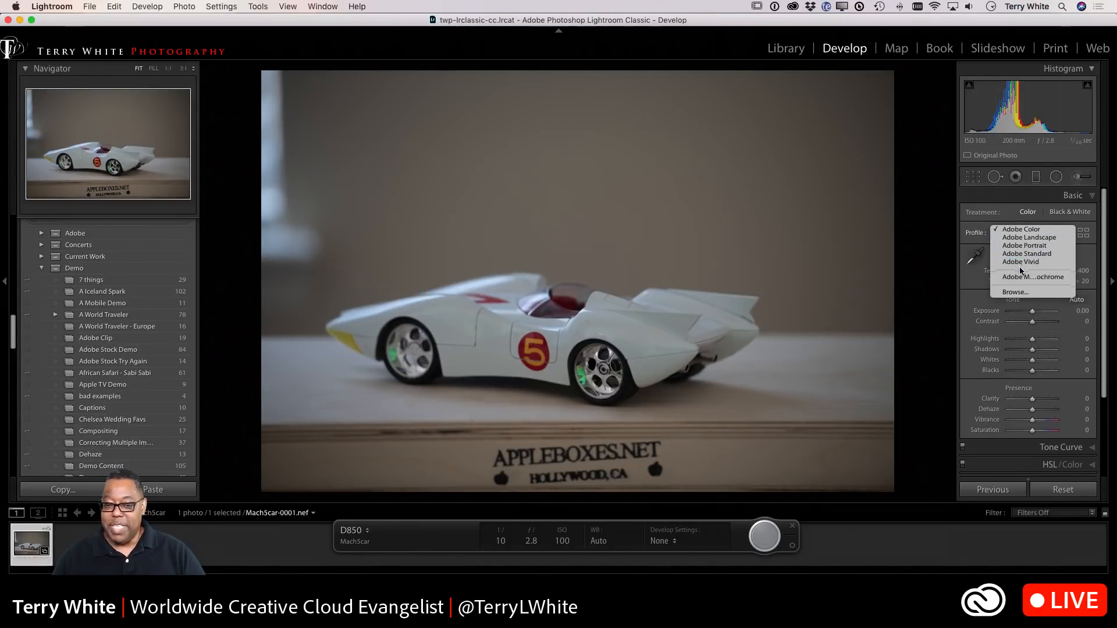
Set the car photo's exposure to +0.50, clarity to +29 and vibrance to +29
left_click(1086, 311)
type(".3")
key("Return")
key("Up")
key("Up")
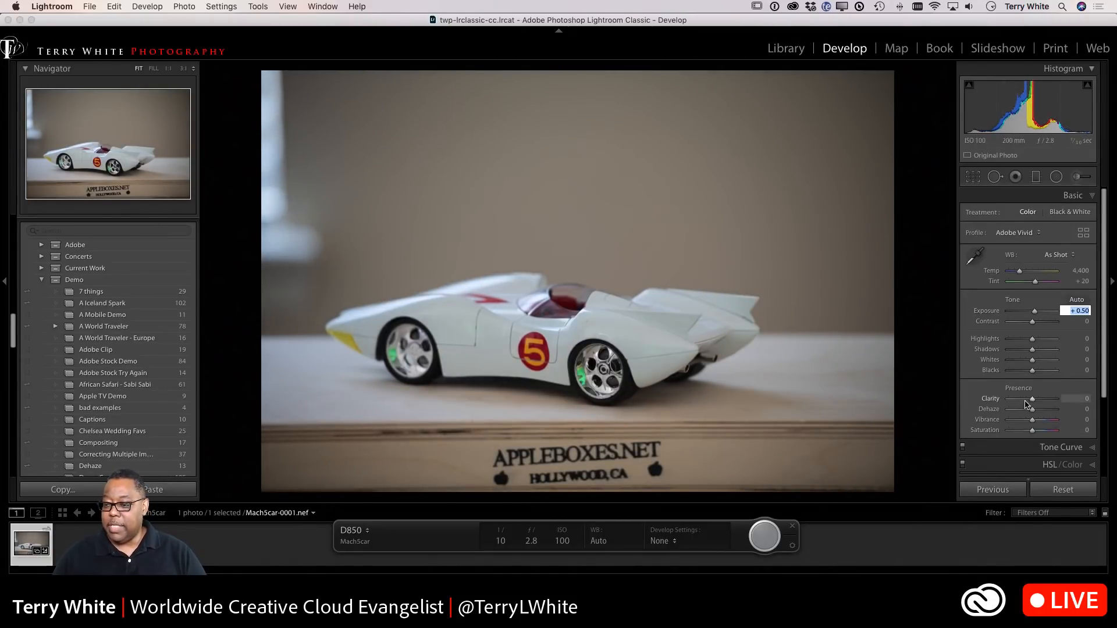
left_click_drag(1032, 400, 1040, 402)
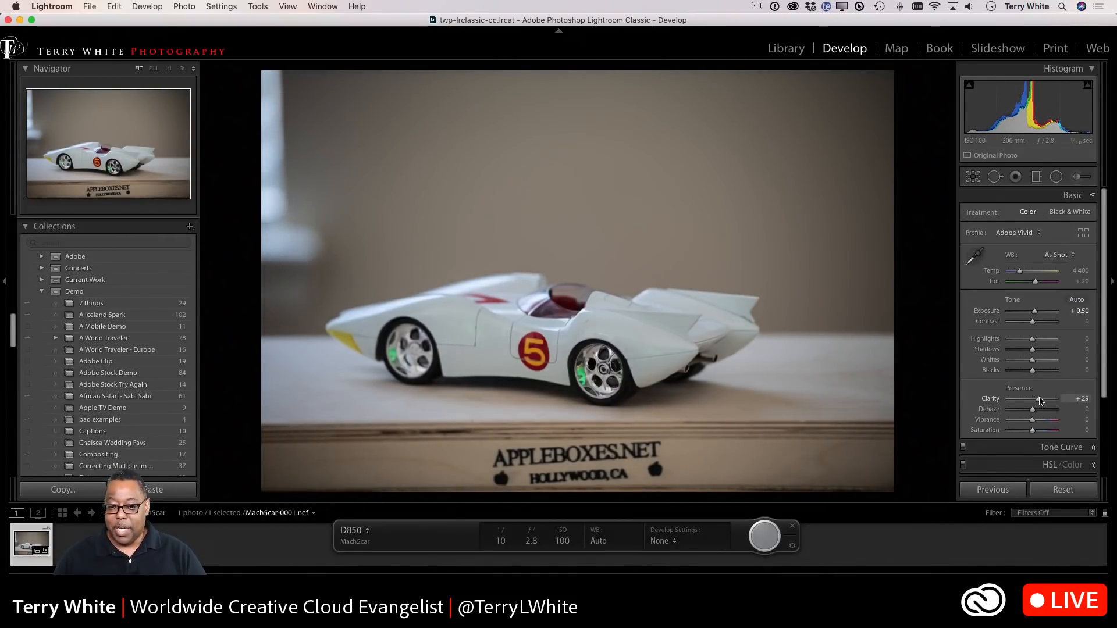
left_click_drag(1033, 419, 1040, 423)
Enable lens profile corrections for the car photo and set its contrast to +24
scroll(1040, 422, "down", 5)
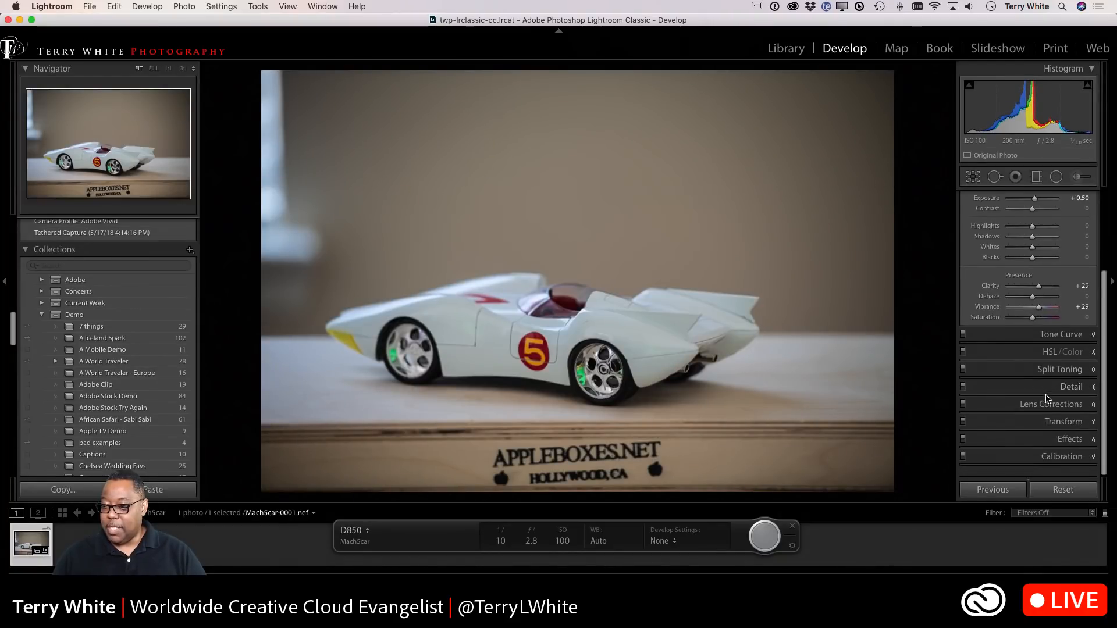
left_click(1069, 417)
left_click(984, 329)
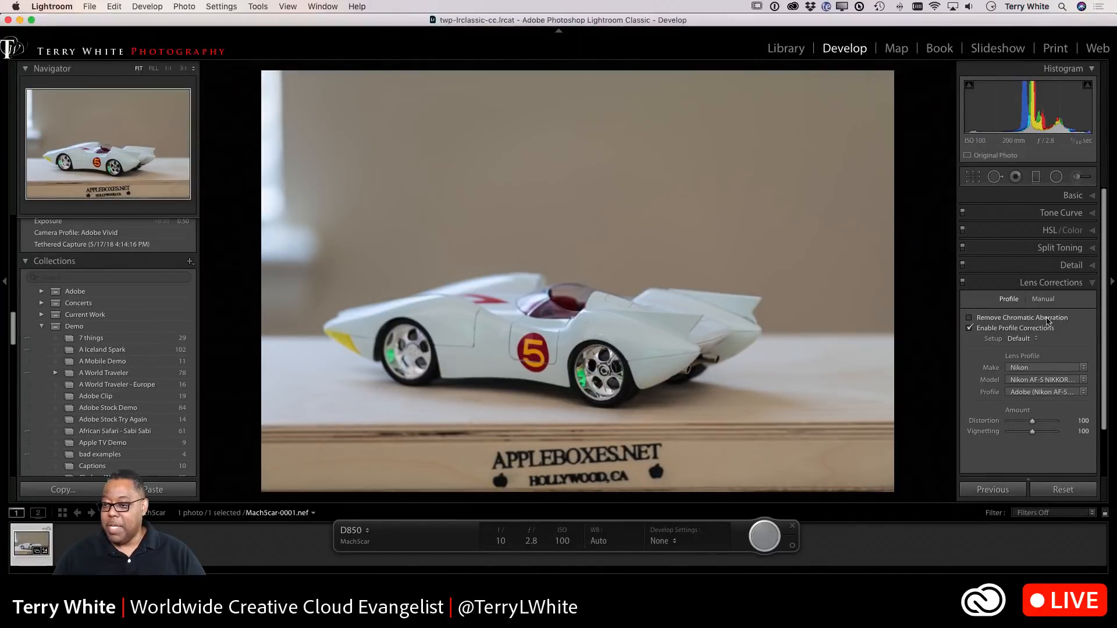
left_click(1073, 196)
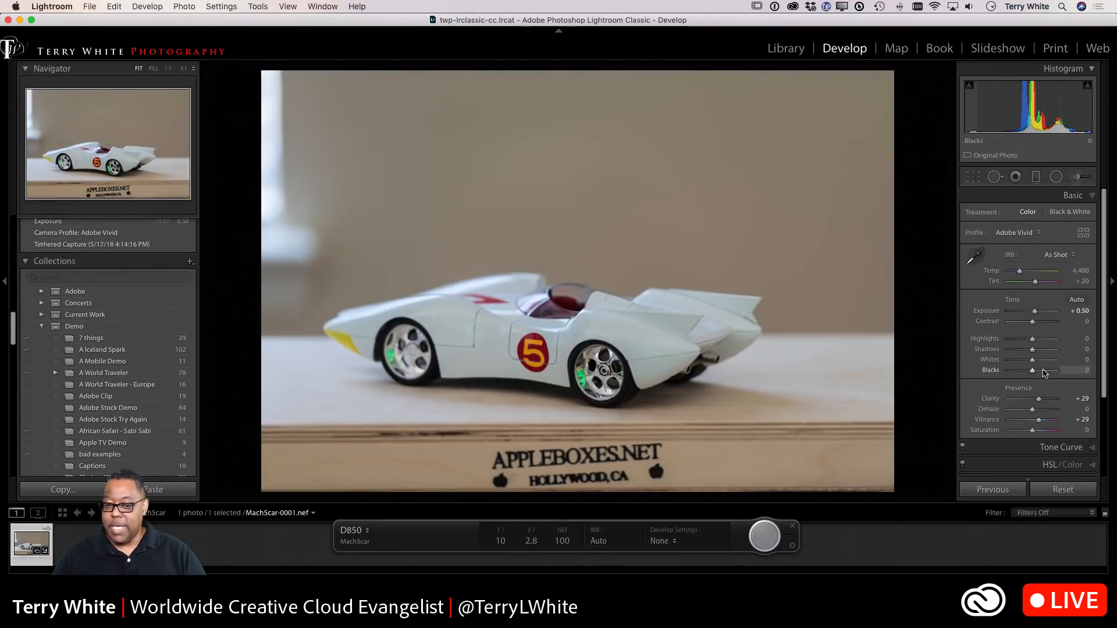
left_click_drag(1033, 322, 1040, 323)
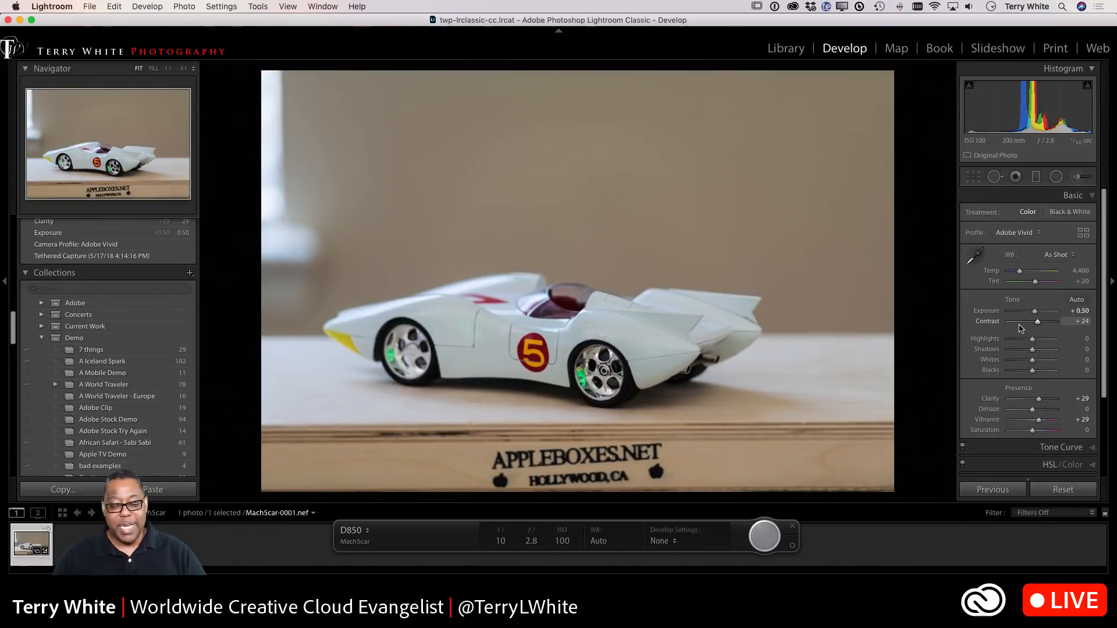
Heal the brown marks above the car's rear wheel and the curved scuff beside the door seam with Spot Removal
left_click(613, 331)
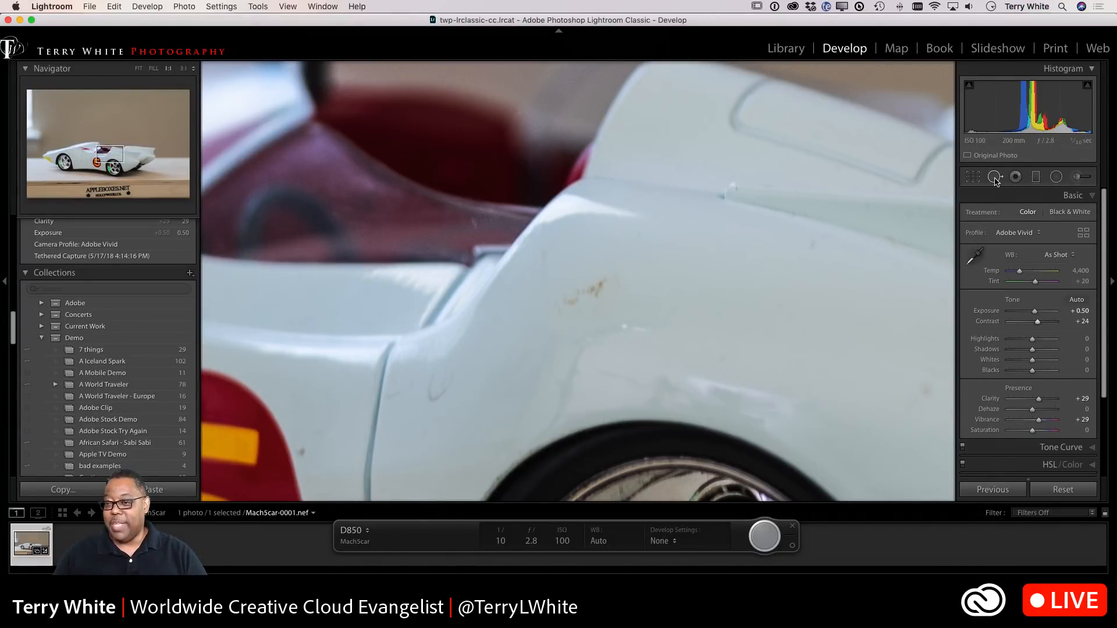
left_click(995, 178)
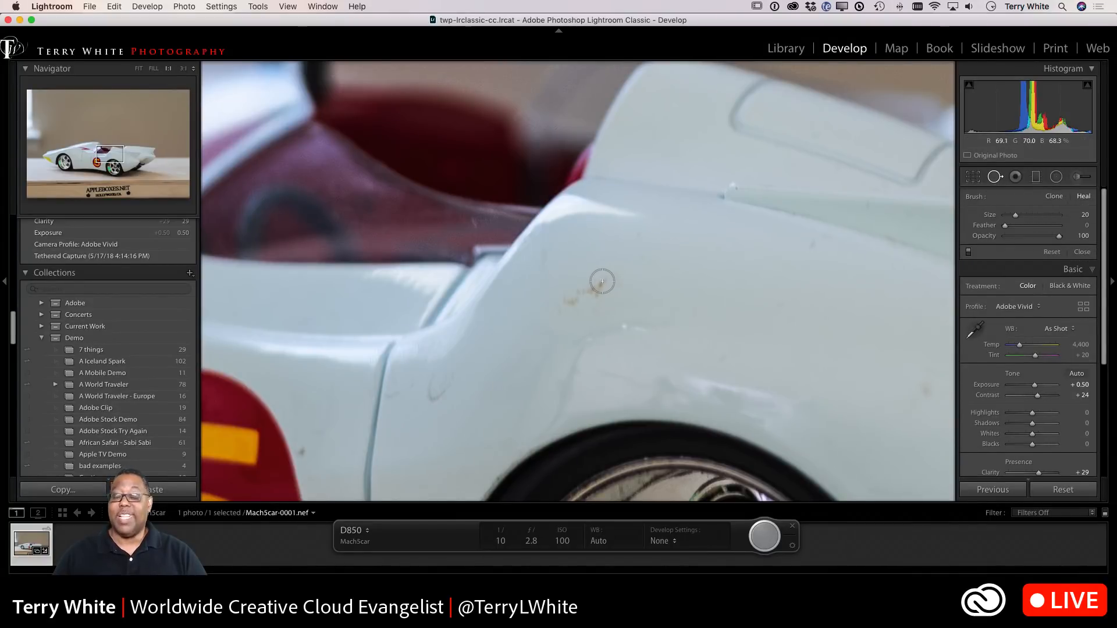
mouse_move(604, 281)
left_mouse_down()
mouse_move(555, 302)
mouse_move(590, 296)
mouse_move(548, 266)
mouse_move(549, 254)
left_mouse_up()
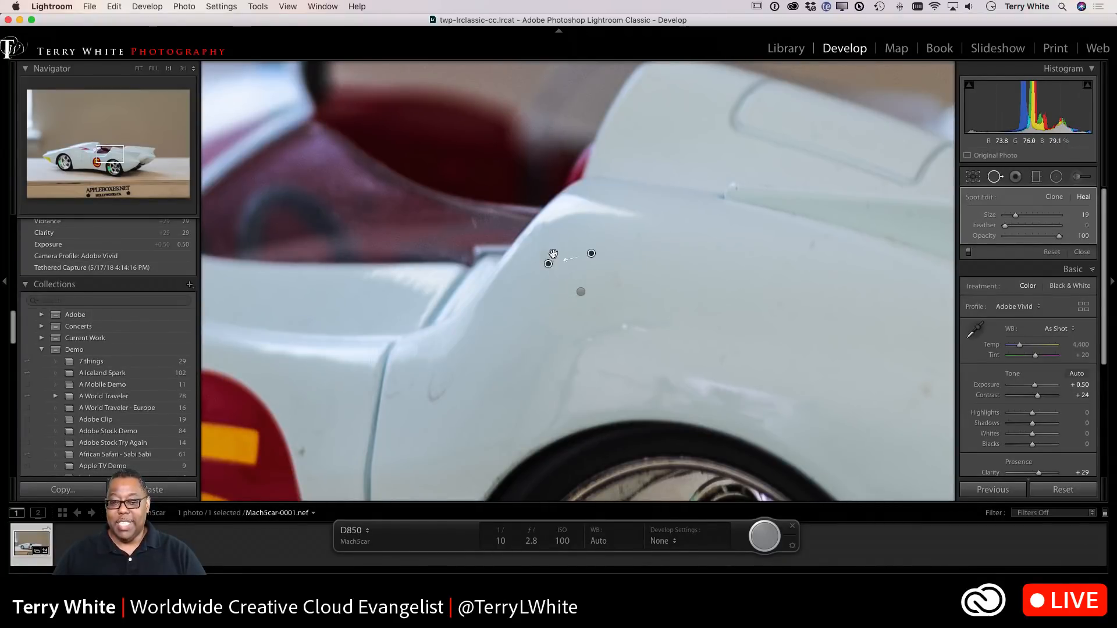
mouse_move(432, 400)
left_mouse_down()
mouse_move(433, 382)
mouse_move(399, 396)
left_mouse_up()
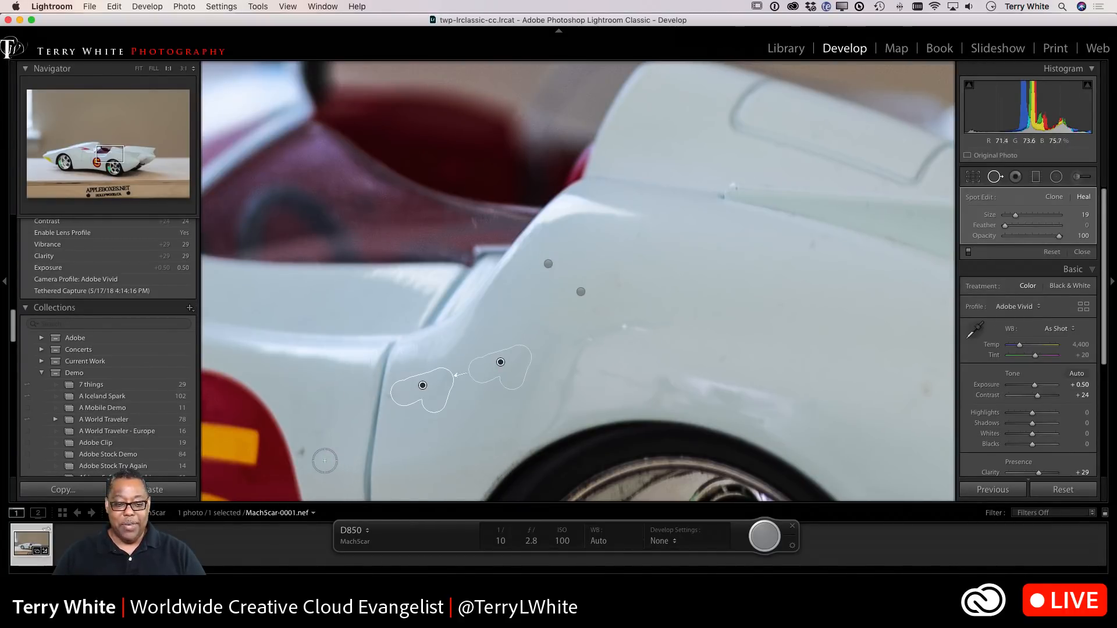
Heal the small spot inside the red number circle on the car's door, close Spot Removal and fit the whole photo in view
left_click(303, 451)
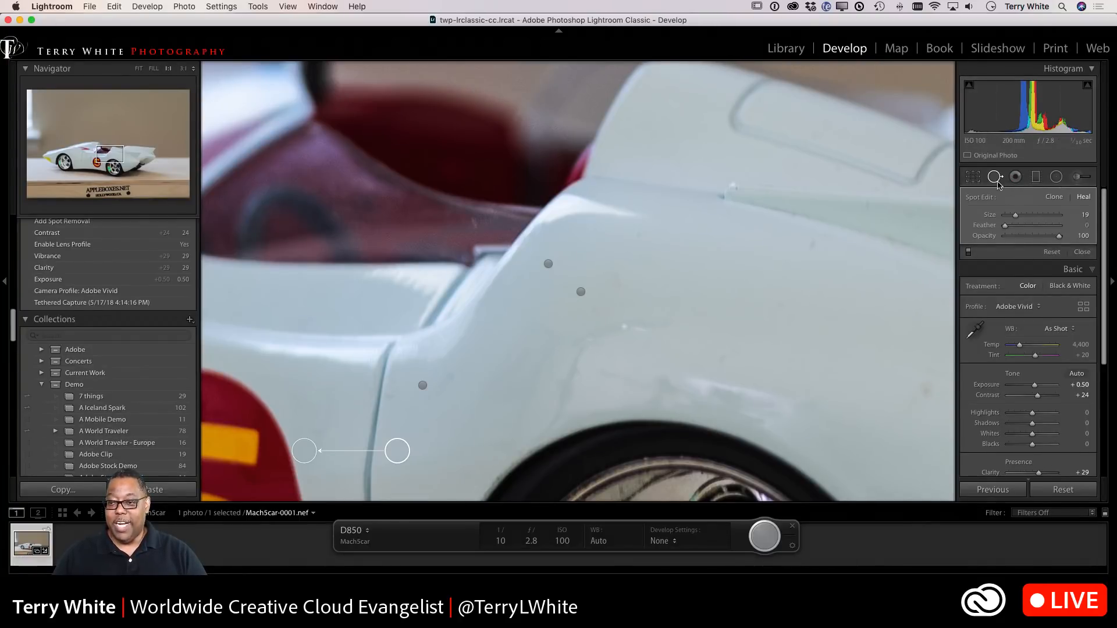
left_click(994, 180)
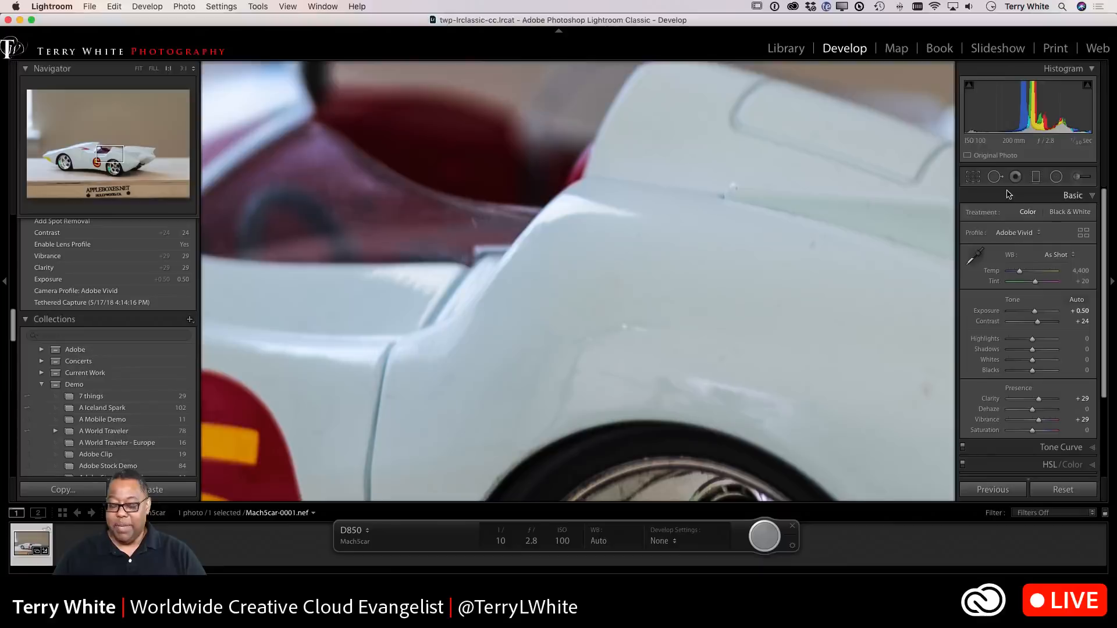
left_click(586, 309)
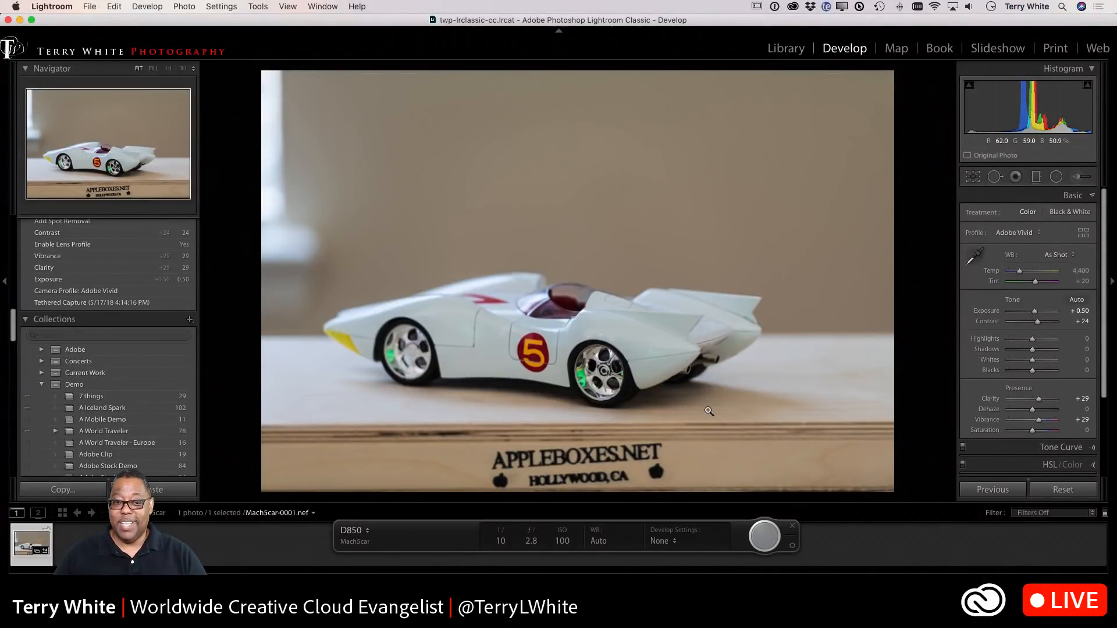
Return to the Library grid, move the capture bar up over it and set its develop settings to Same as previous
key("g")
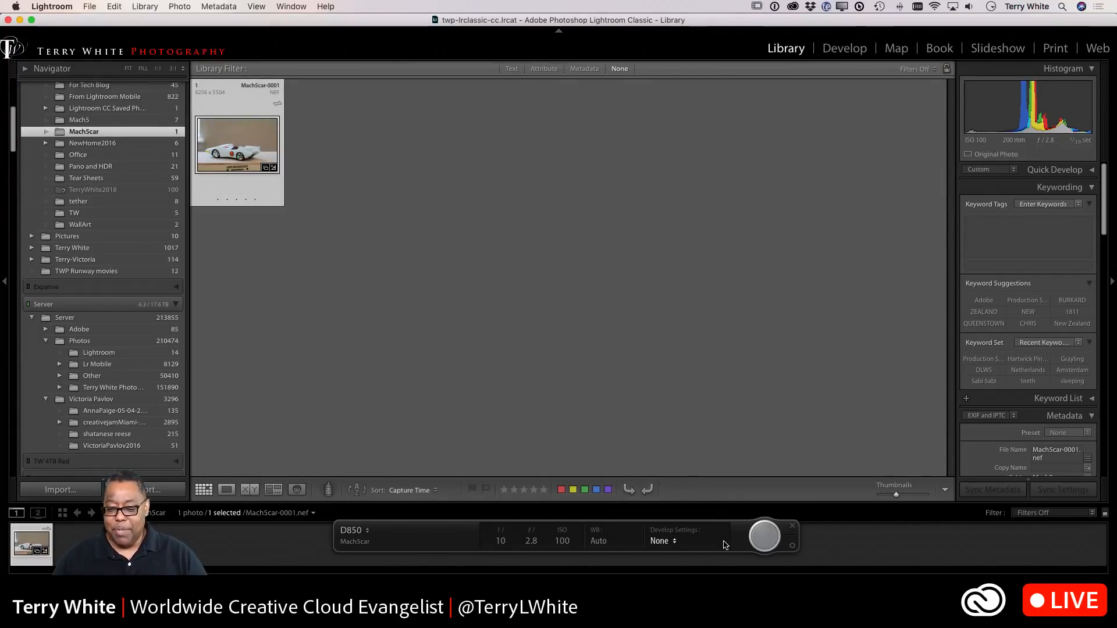
left_click_drag(733, 539, 712, 371)
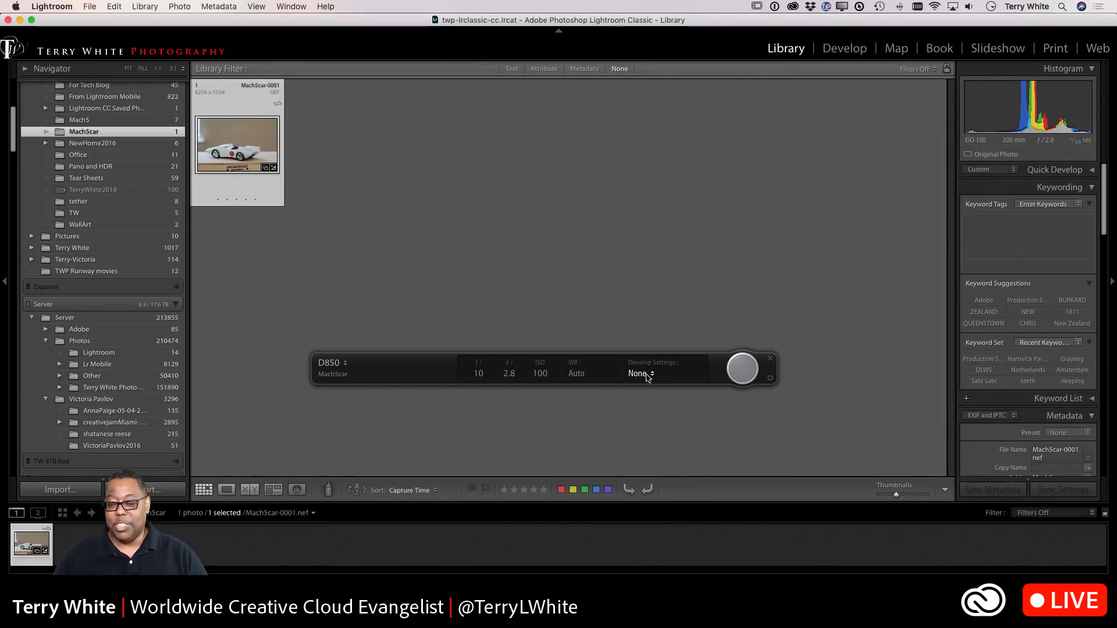
left_click(642, 374)
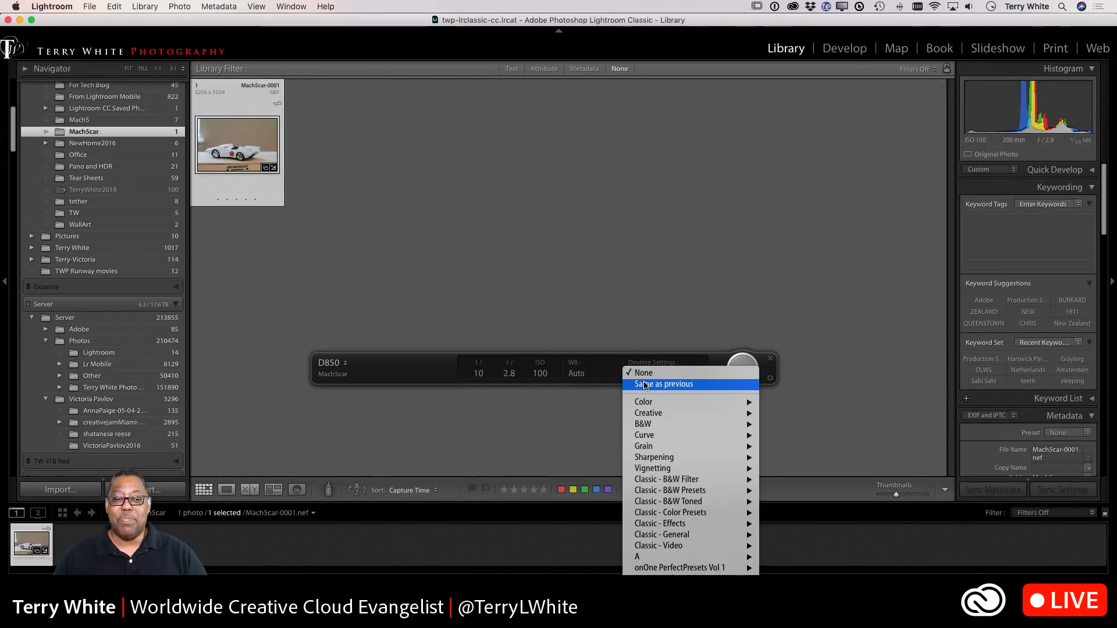
left_click(645, 384)
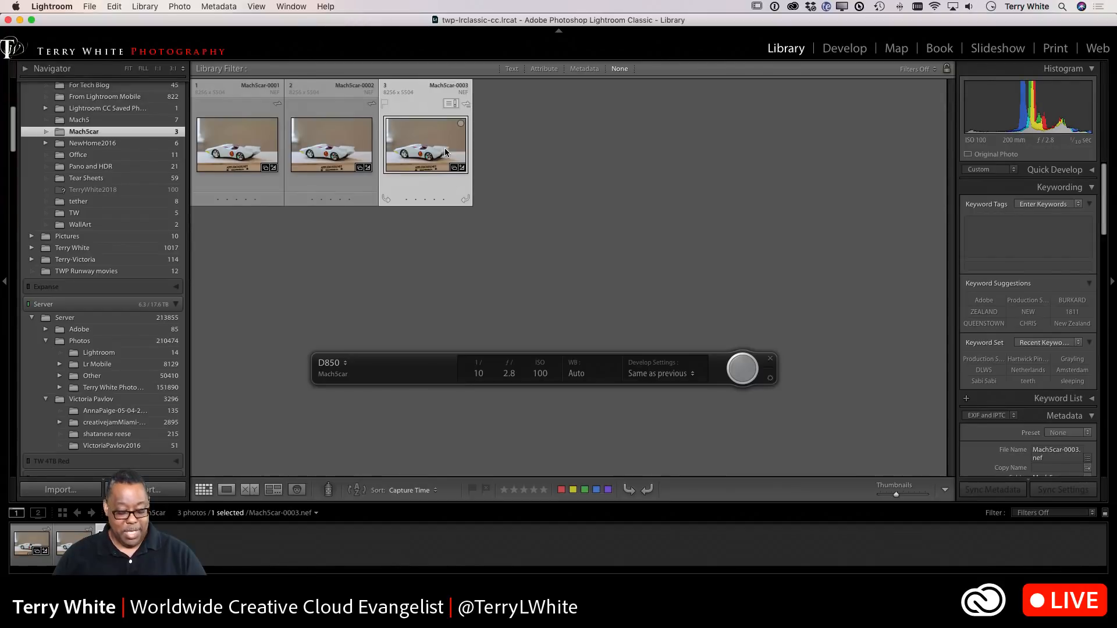
Open MachScar-0003 in Develop, set its saturation to -100 and return to the Library grid
key("d")
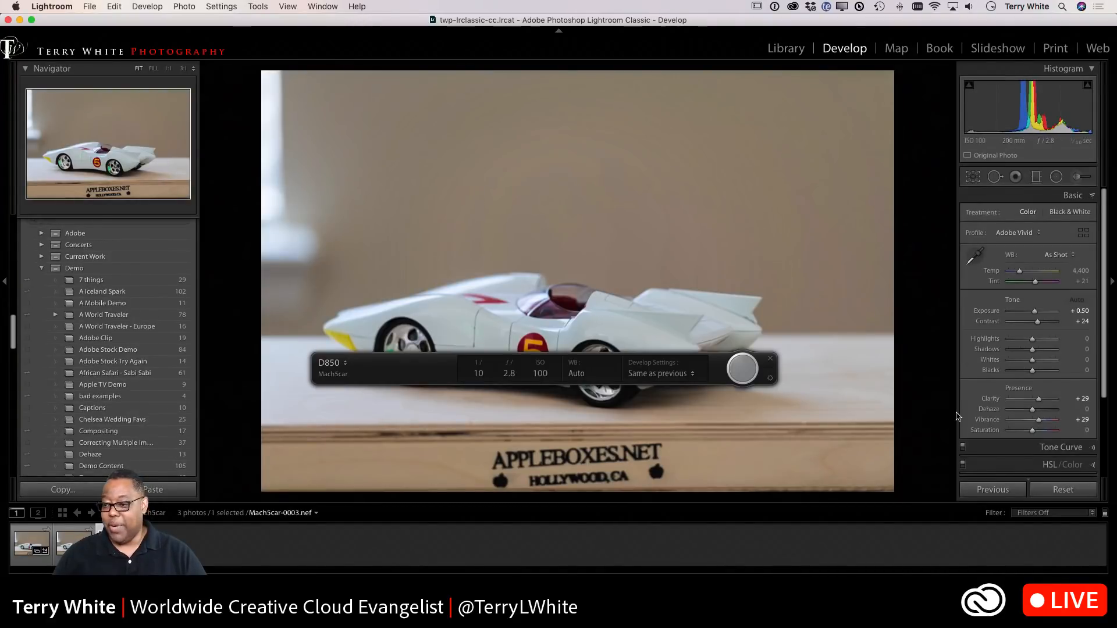
scroll(986, 451, "down", 1)
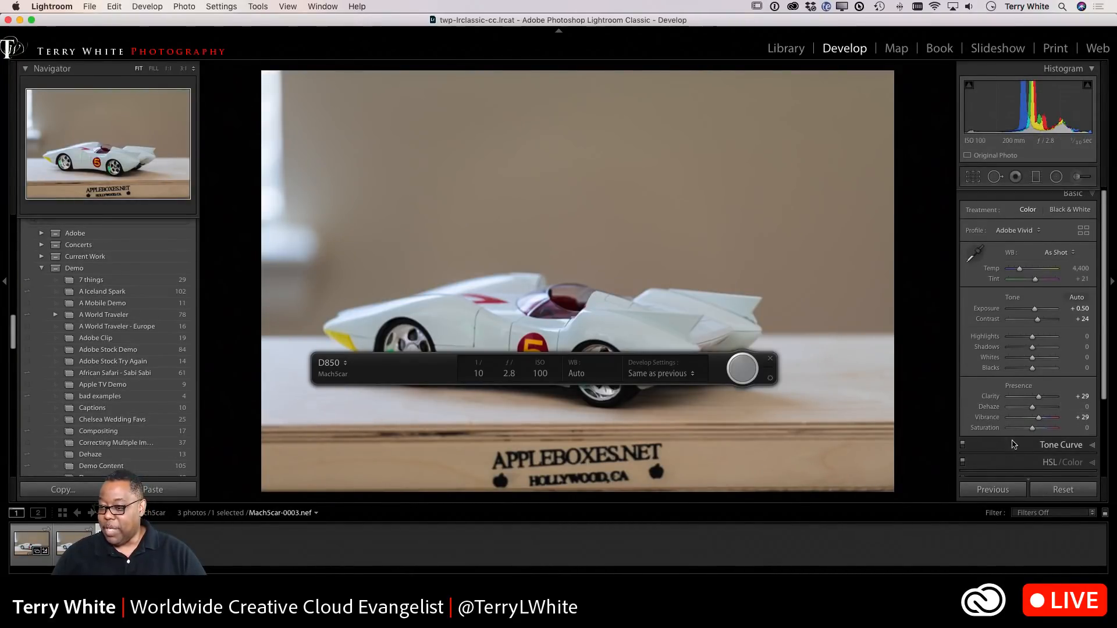
left_click_drag(1032, 428, 982, 438)
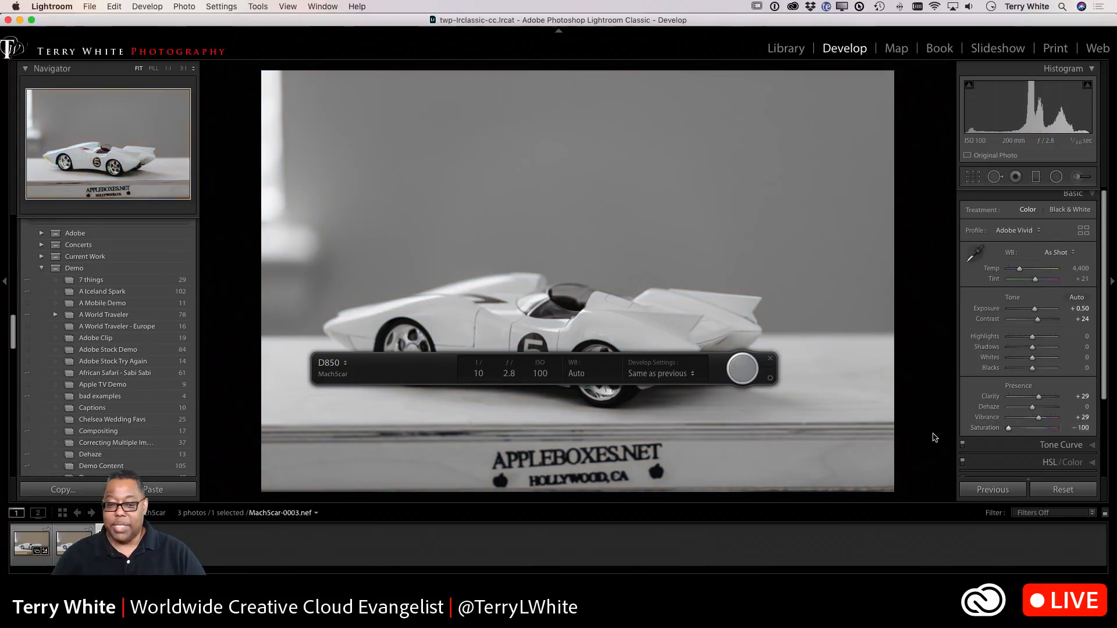
key("g")
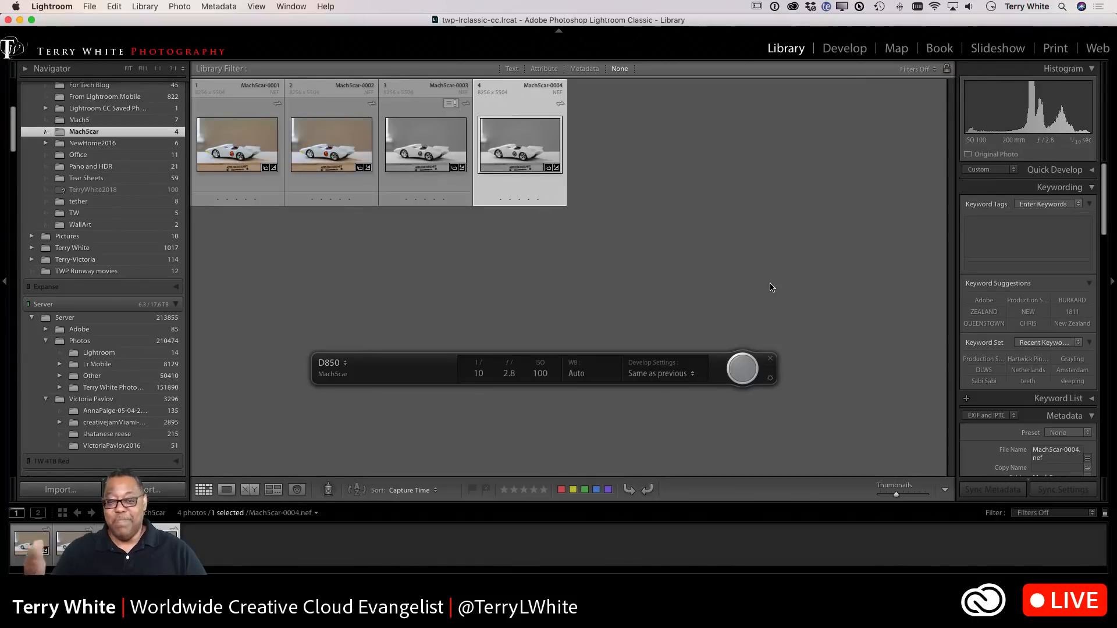
Open MachScar-0004 in Develop, reset its saturation to 0 and go back to the Library grid
key("d")
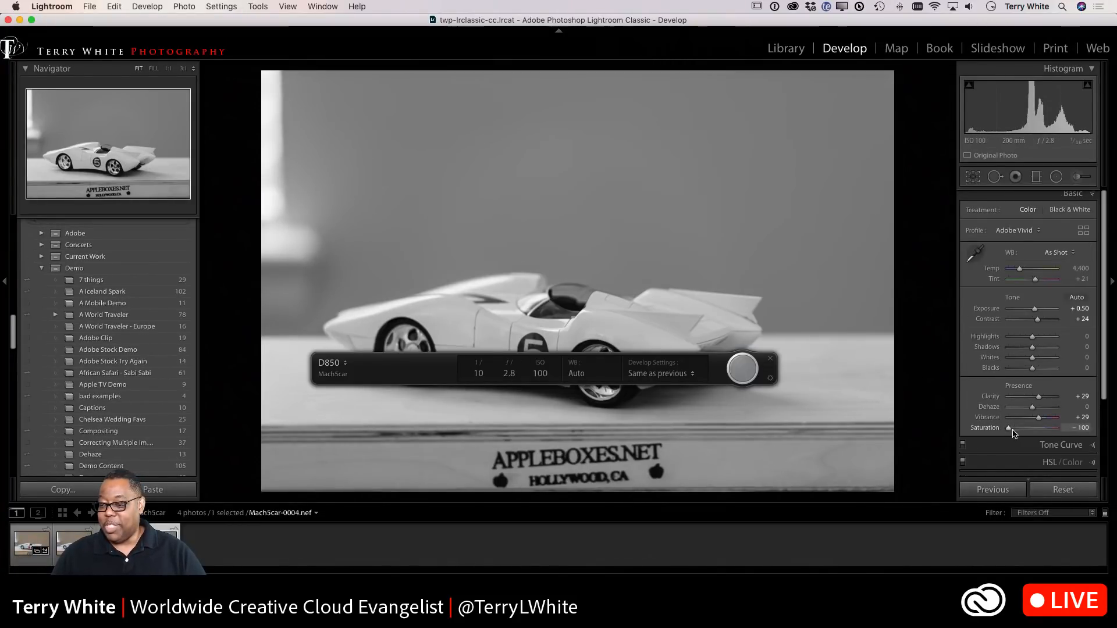
left_click_drag(1008, 430, 1041, 431)
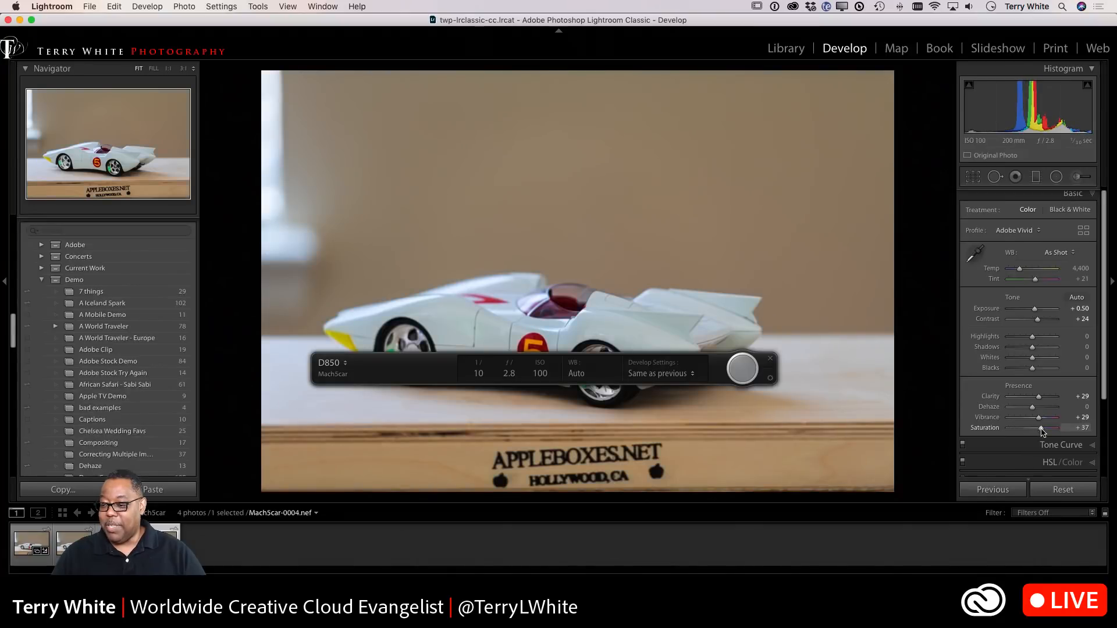
double_click(1040, 428)
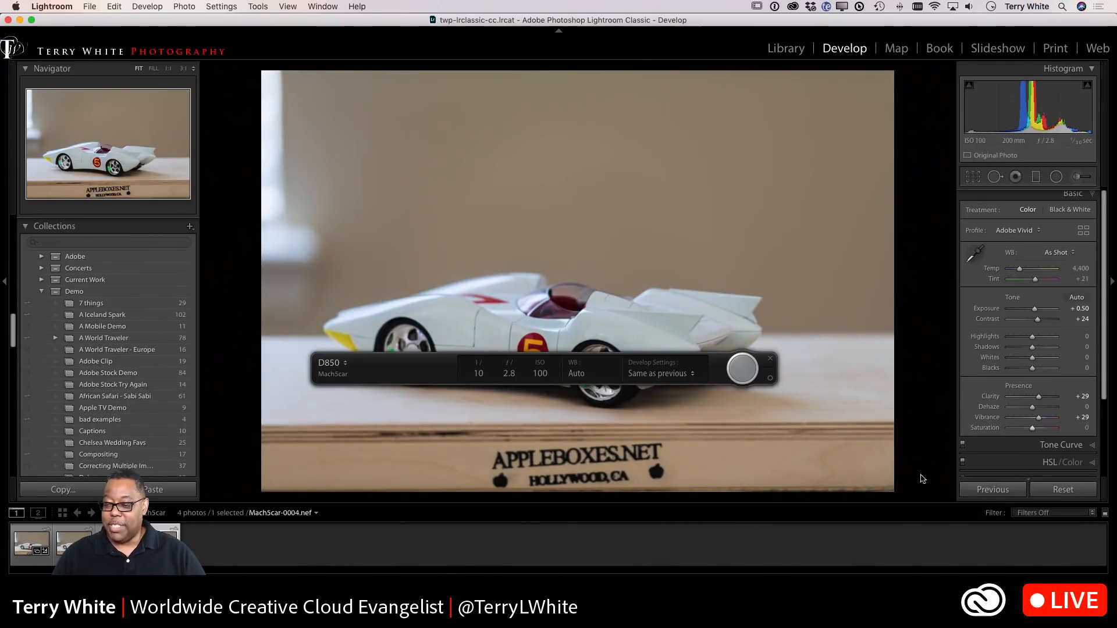
key("g")
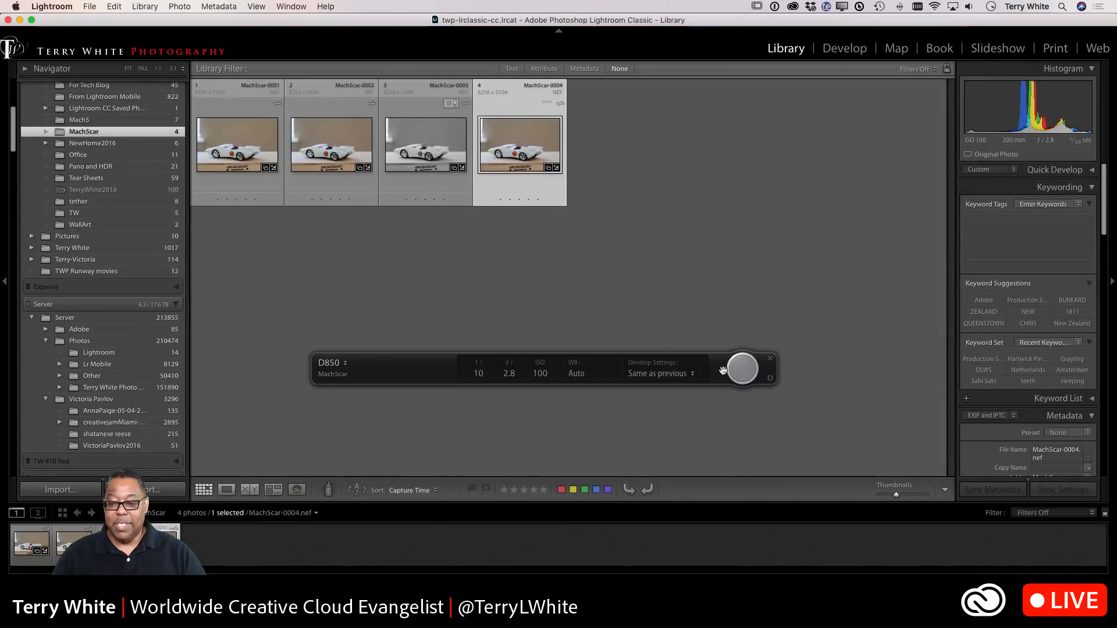